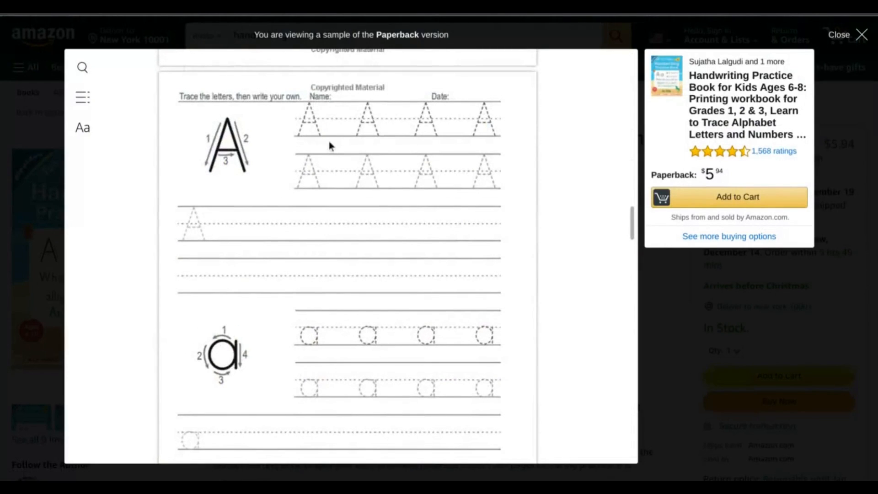
Scroll the handwriting practice book's Look Inside sample to the letter A tracing page
{"action": "scroll", "coordinate": [333, 146], "scroll_direction": "down", "scroll_amount": 8}
{"action": "scroll", "coordinate": [333, 146], "scroll_direction": "down", "scroll_amount": 10}
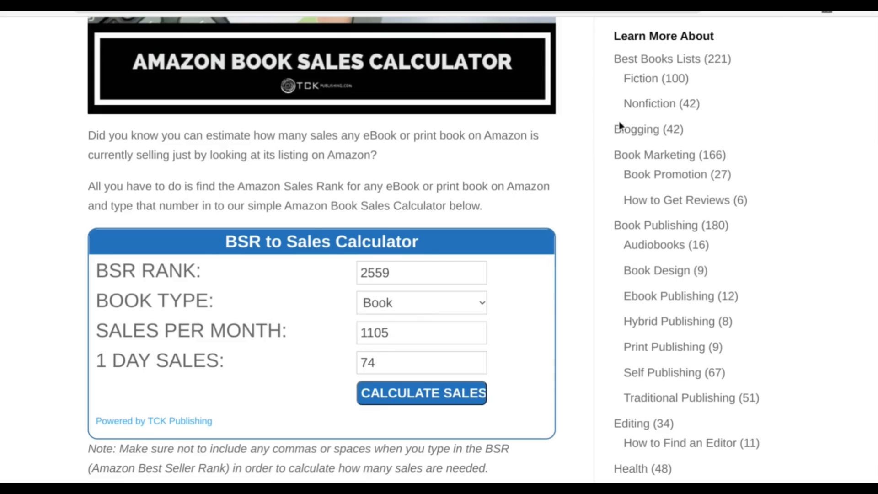
Check the KDP calculator result: a 109-page black-and-white paperback at $5.94 earns $1.41 royalty
{"action": "left_click", "coordinate": [719, 4]}
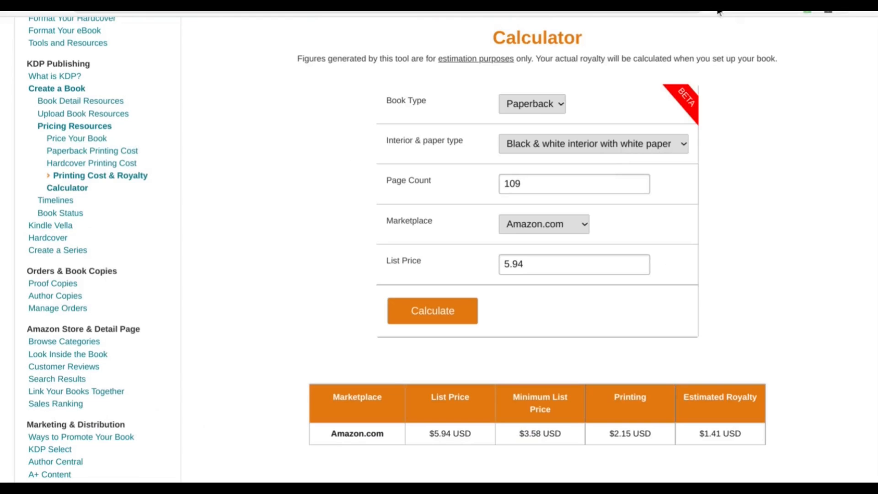
{"action": "scroll", "coordinate": [744, 115], "scroll_direction": "up", "scroll_amount": 4}
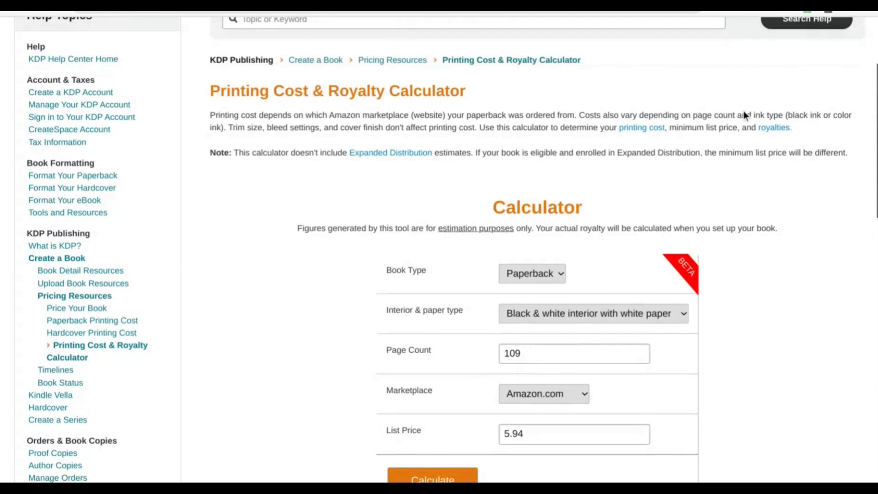
{"action": "scroll", "coordinate": [743, 114], "scroll_direction": "down", "scroll_amount": 3}
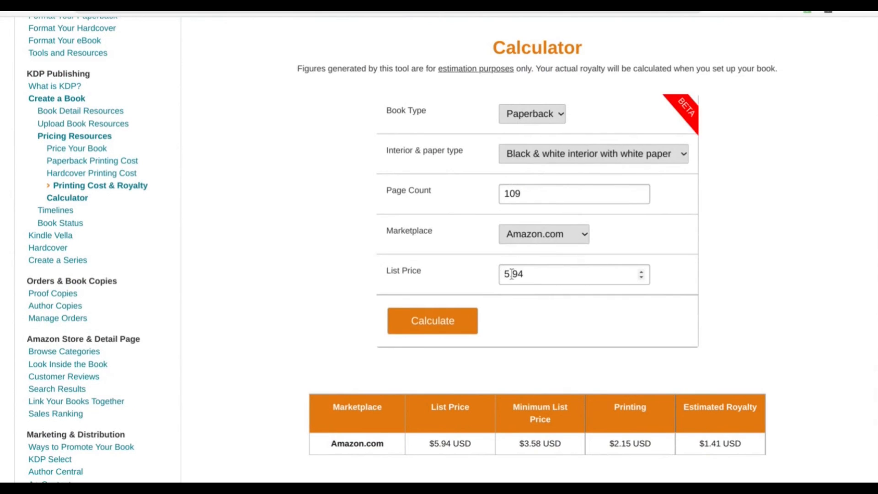
{"action": "mouse_move", "coordinate": [513, 277]}
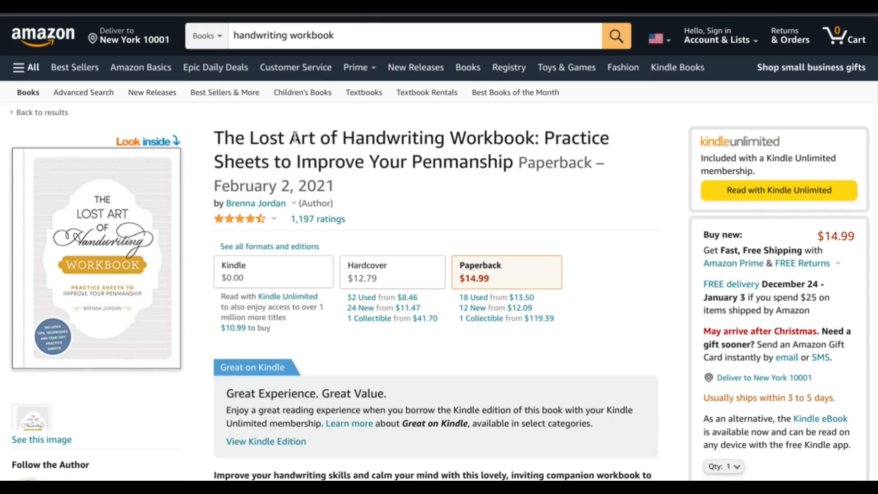
Open The Lost Art of Handwriting Workbook sample and scroll to its Lowercase Cursive Alphabet page
{"action": "left_click", "coordinate": [112, 216]}
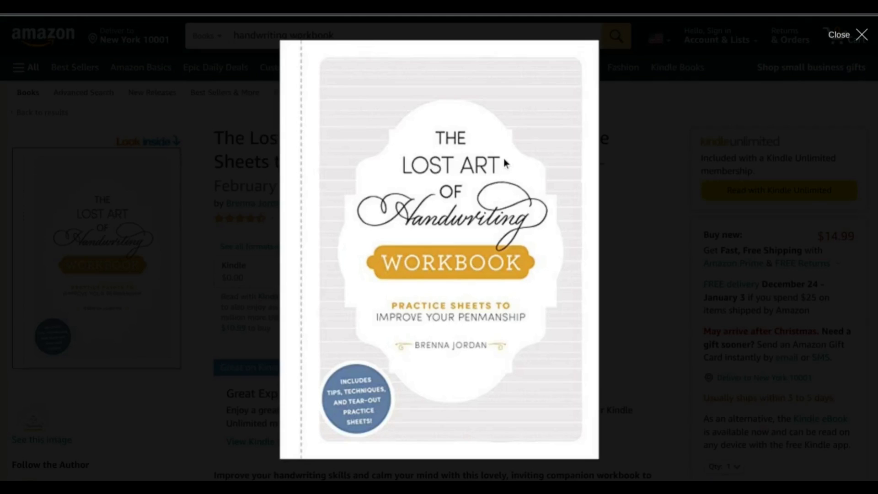
{"action": "scroll", "coordinate": [564, 162], "scroll_direction": "down", "scroll_amount": 6}
{"action": "scroll", "coordinate": [564, 162], "scroll_direction": "down", "scroll_amount": 10}
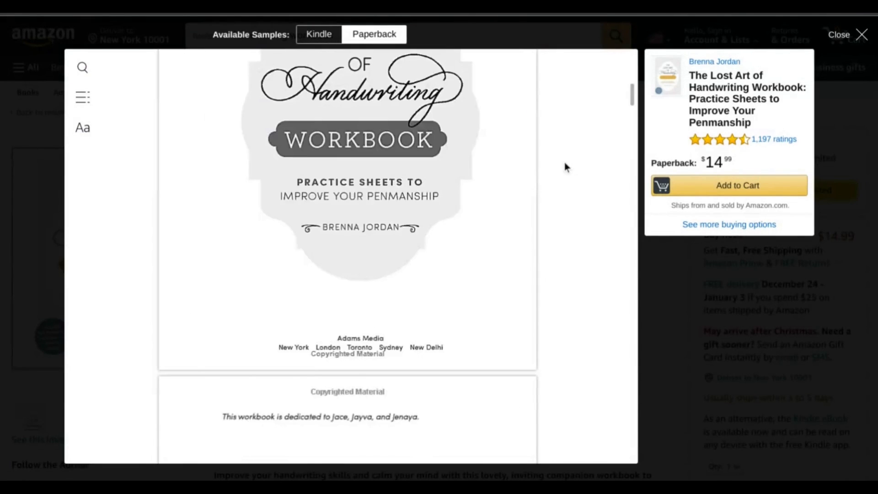
{"action": "scroll", "coordinate": [564, 166], "scroll_direction": "down", "scroll_amount": 10}
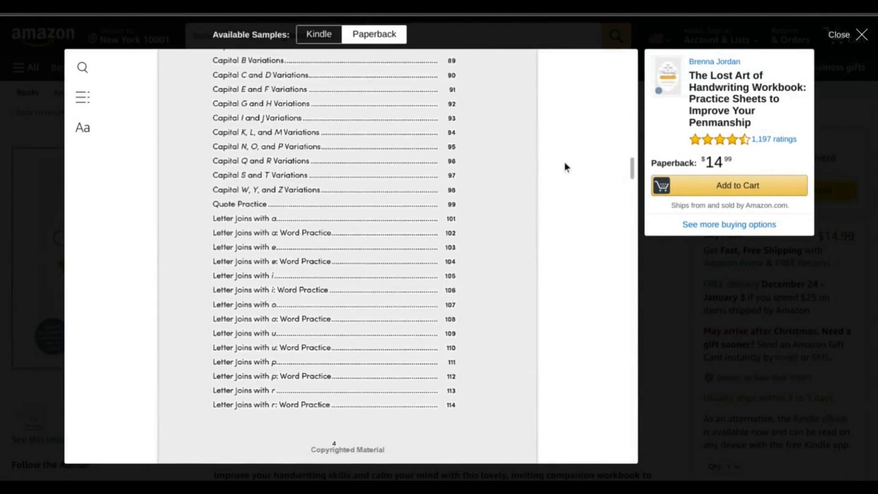
{"action": "scroll", "coordinate": [565, 166], "scroll_direction": "down", "scroll_amount": 10}
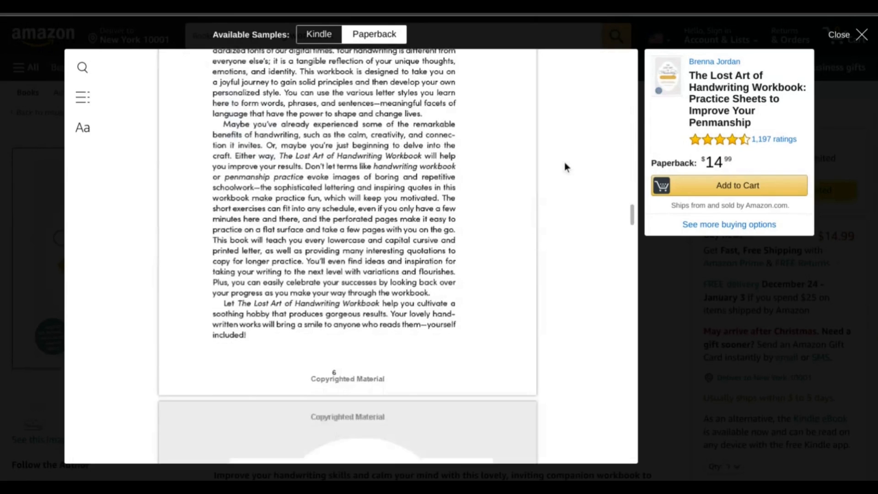
{"action": "scroll", "coordinate": [564, 167], "scroll_direction": "down", "scroll_amount": 10}
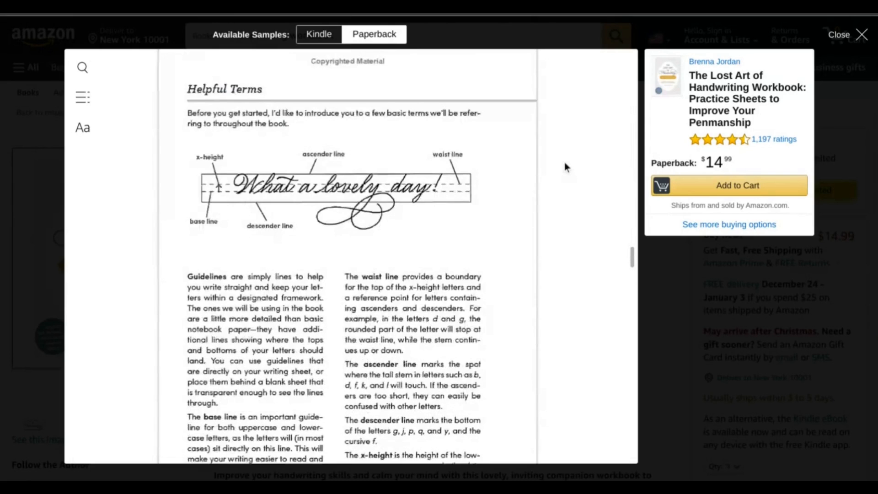
{"action": "scroll", "coordinate": [564, 167], "scroll_direction": "down", "scroll_amount": 10}
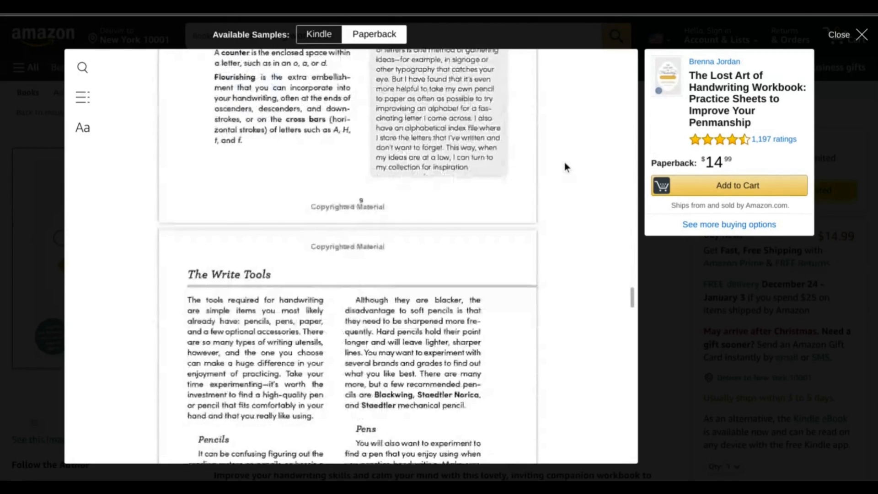
{"action": "scroll", "coordinate": [564, 167], "scroll_direction": "down", "scroll_amount": 10}
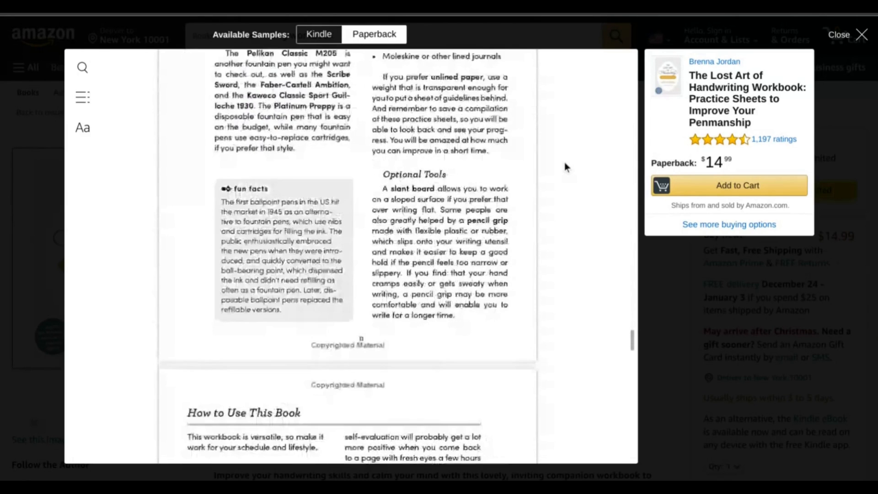
{"action": "scroll", "coordinate": [564, 167], "scroll_direction": "down", "scroll_amount": 10}
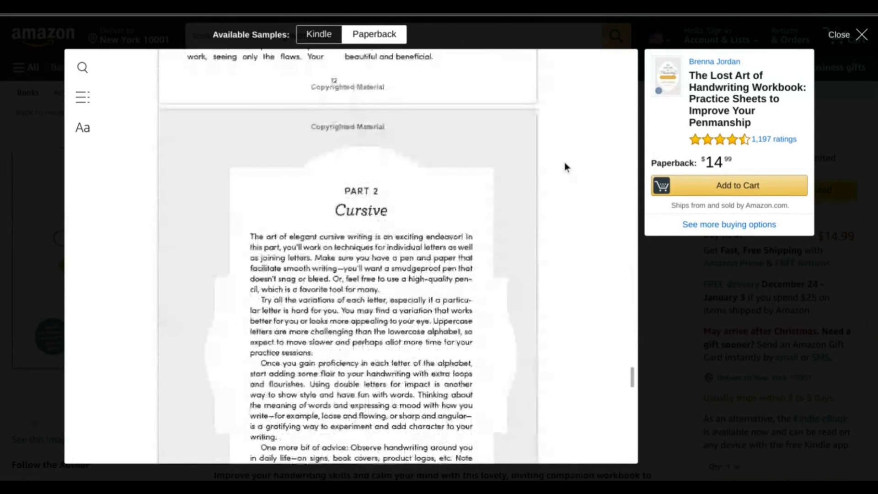
{"action": "scroll", "coordinate": [565, 167], "scroll_direction": "up", "scroll_amount": 1}
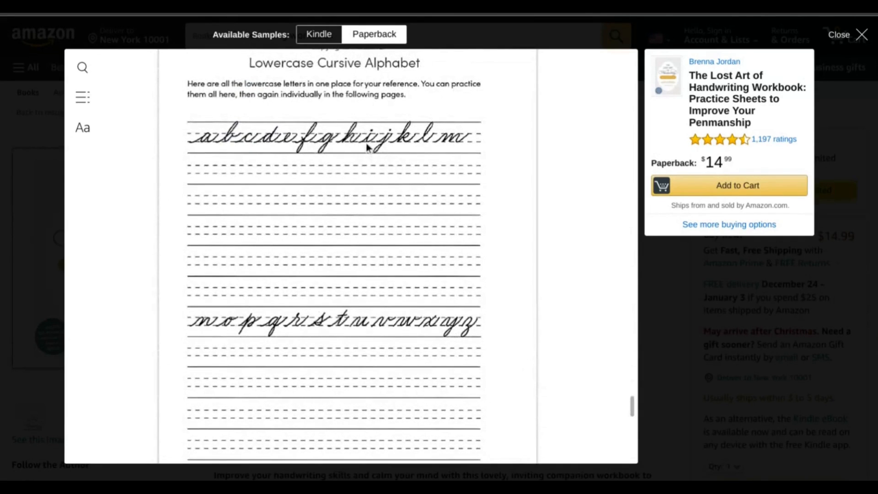
{"action": "scroll", "coordinate": [368, 147], "scroll_direction": "up", "scroll_amount": 1}
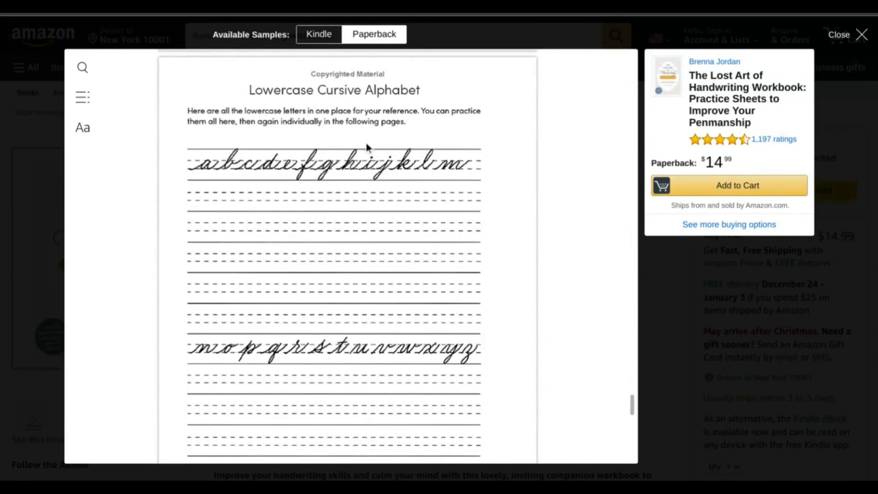
{"action": "scroll", "coordinate": [366, 146], "scroll_direction": "down", "scroll_amount": 1}
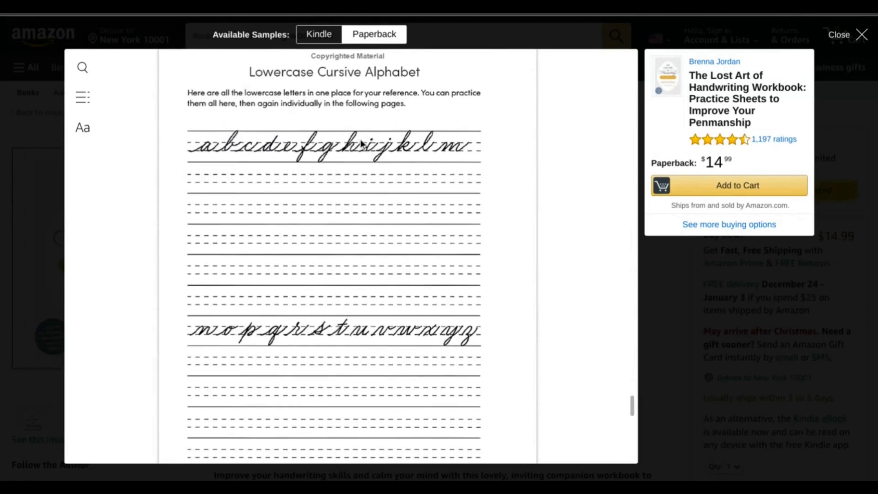
{"action": "scroll", "coordinate": [405, 130], "scroll_direction": "down", "scroll_amount": 1}
{"action": "scroll", "coordinate": [405, 131], "scroll_direction": "down", "scroll_amount": 1}
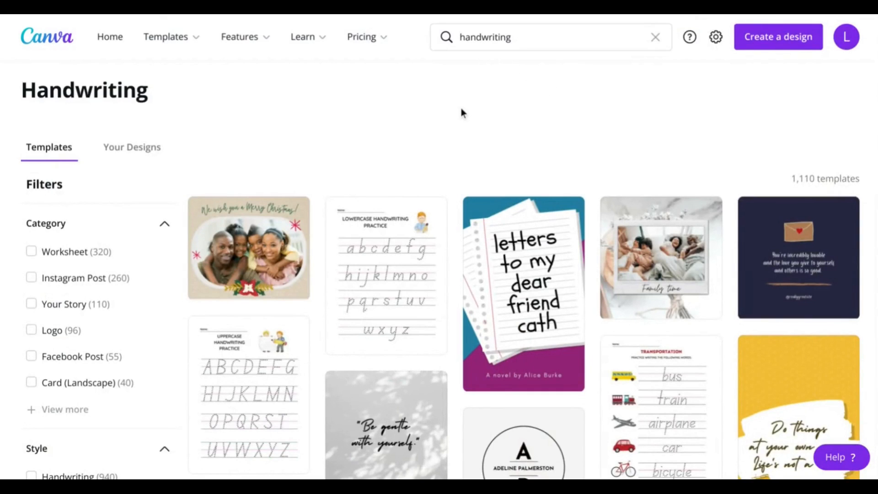
Scroll the handwriting templates and open the 'B is for Butterfly Handwriting Worksheet'
{"action": "scroll", "coordinate": [457, 137], "scroll_direction": "down", "scroll_amount": 1}
{"action": "scroll", "coordinate": [457, 144], "scroll_direction": "down", "scroll_amount": 3}
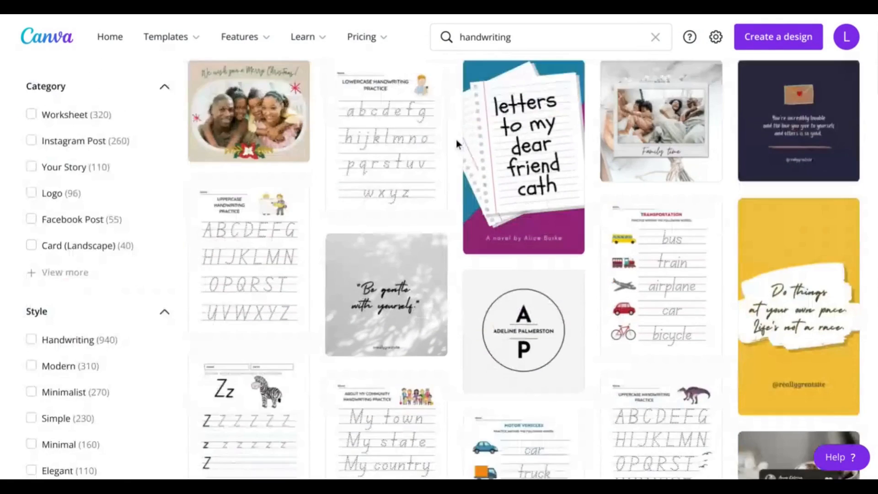
{"action": "scroll", "coordinate": [457, 143], "scroll_direction": "down", "scroll_amount": 5}
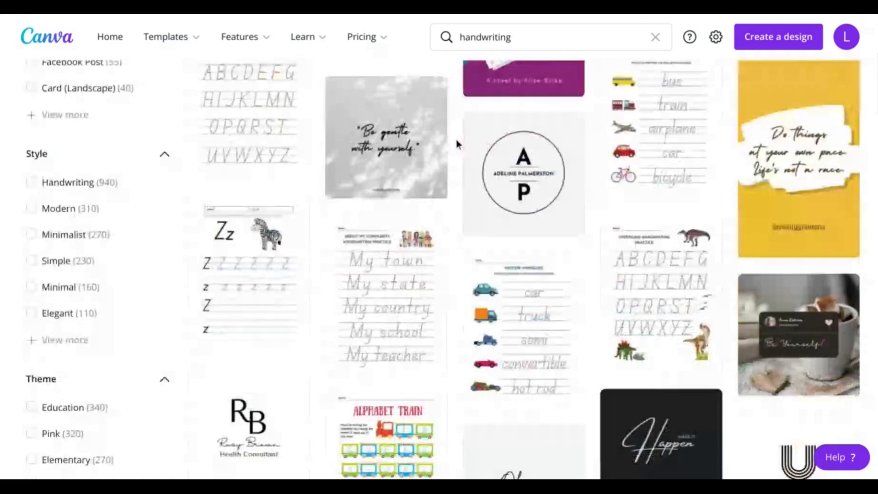
{"action": "scroll", "coordinate": [456, 144], "scroll_direction": "down", "scroll_amount": 3}
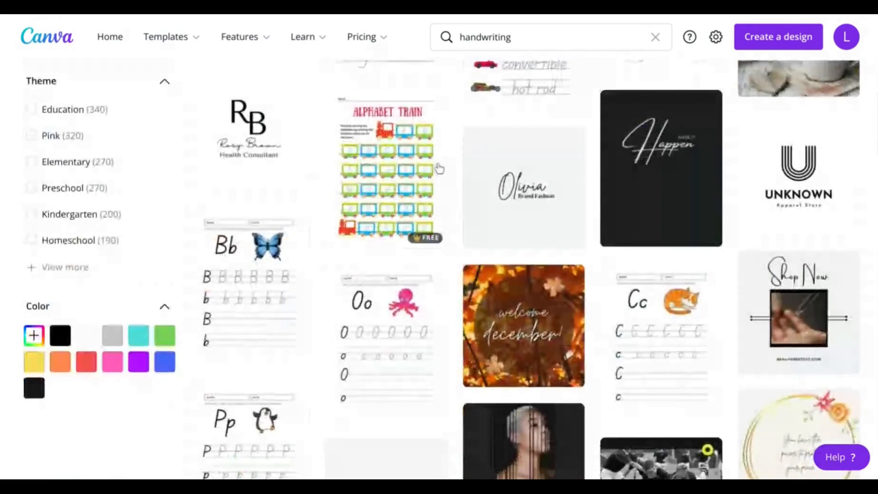
{"action": "mouse_move", "coordinate": [286, 278]}
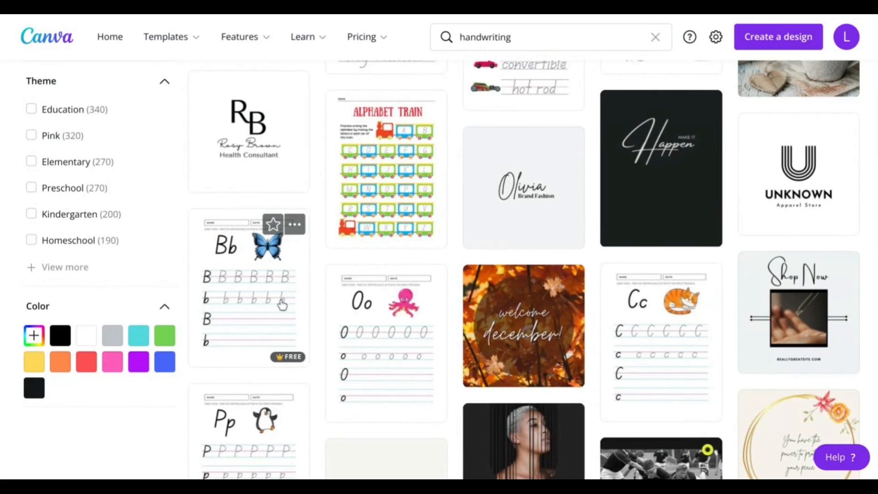
{"action": "left_click", "coordinate": [285, 327]}
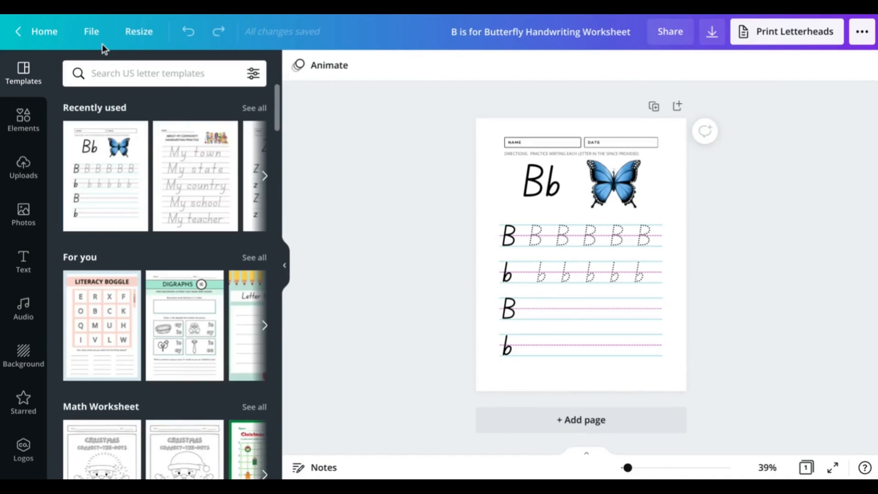
{"action": "left_click", "coordinate": [91, 33]}
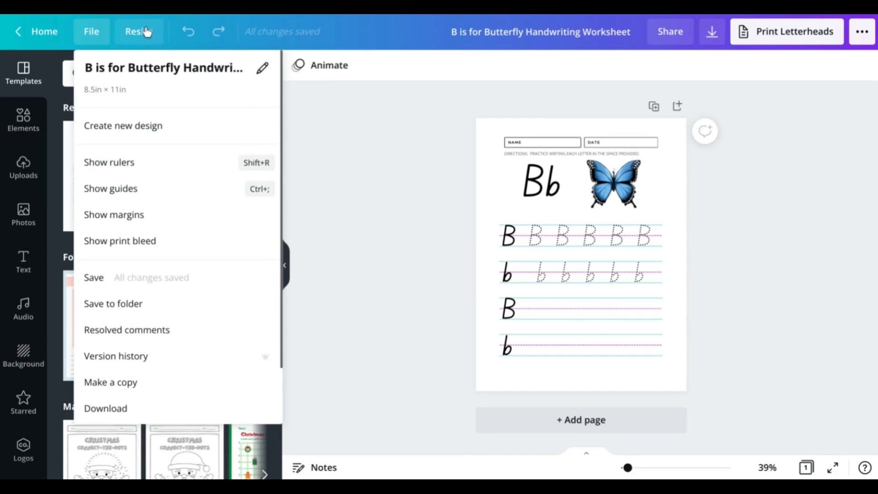
{"action": "left_click", "coordinate": [146, 40]}
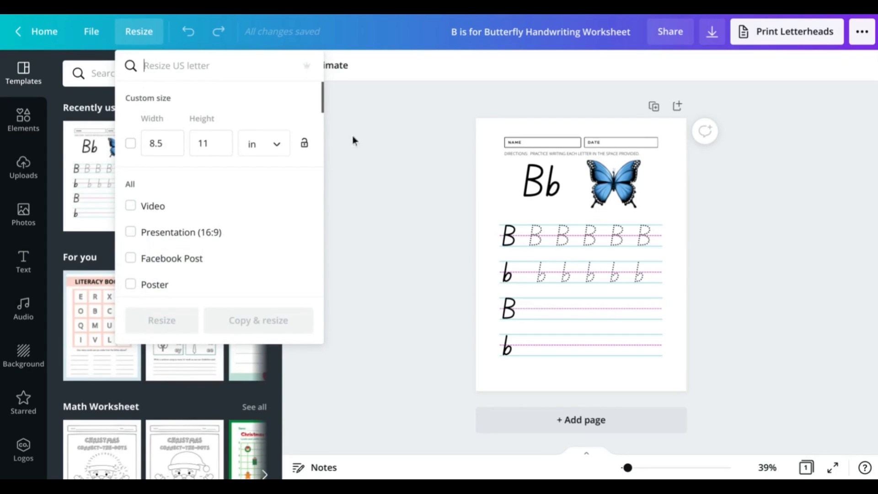
{"action": "left_click", "coordinate": [389, 138]}
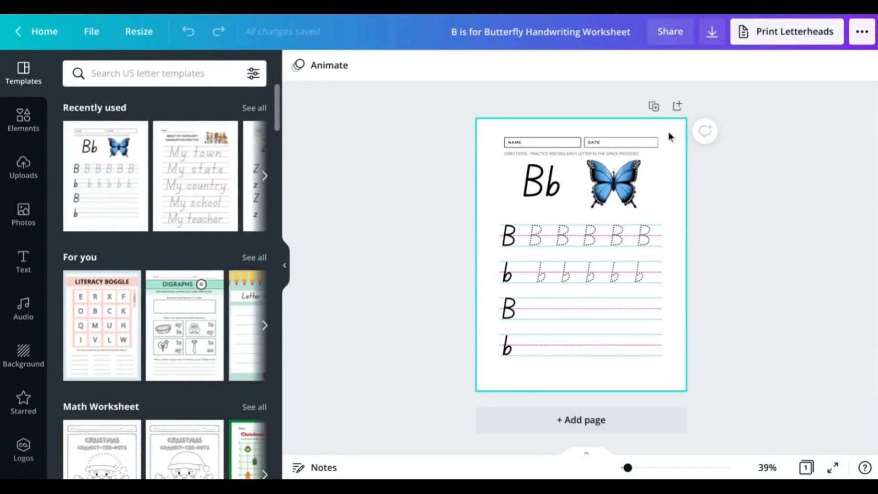
Delete the Name and Date boxes and move the directions line up to the page top
{"action": "left_click_drag", "start_coordinate": [668, 137], "coordinate": [498, 149]}
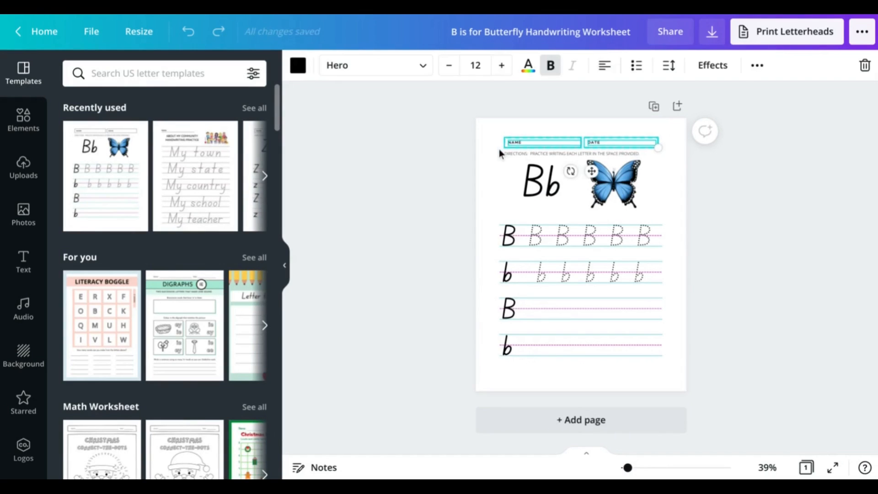
{"action": "key", "text": "Delete"}
{"action": "left_click", "coordinate": [575, 153]}
{"action": "left_click_drag", "start_coordinate": [575, 153], "coordinate": [574, 142]}
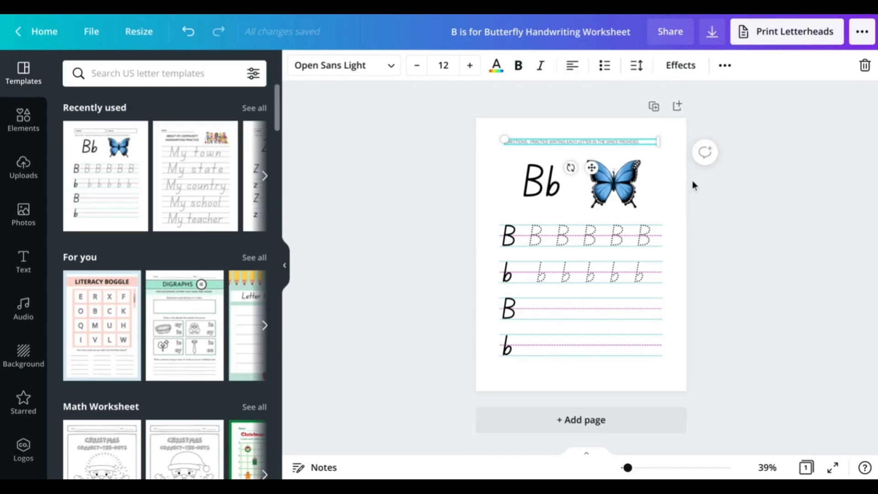
{"action": "left_click", "coordinate": [680, 201]}
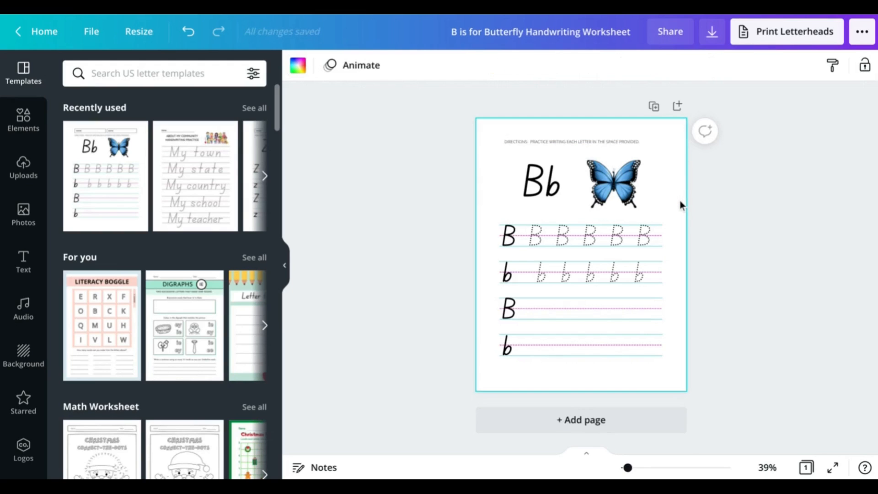
Zoom to 50% and check the dotted B tracing row's font
{"action": "key", "text": "ctrl+plus"}
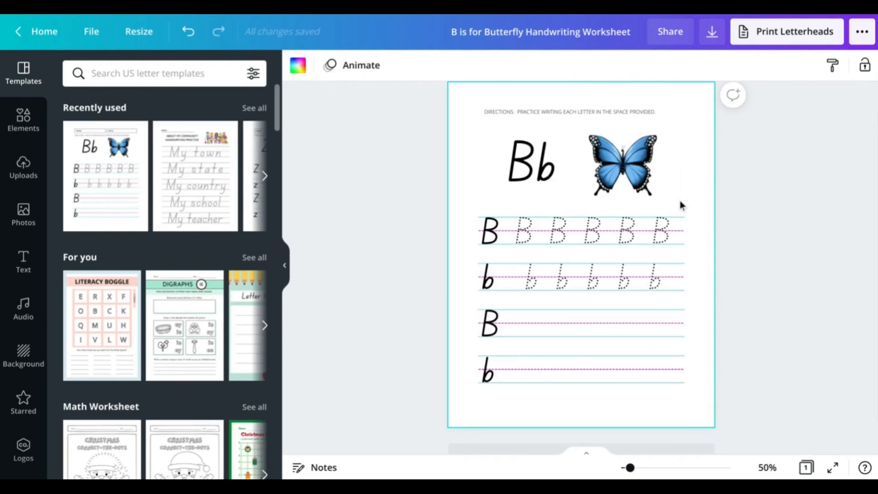
{"action": "scroll", "coordinate": [688, 212], "scroll_direction": "down", "scroll_amount": 1}
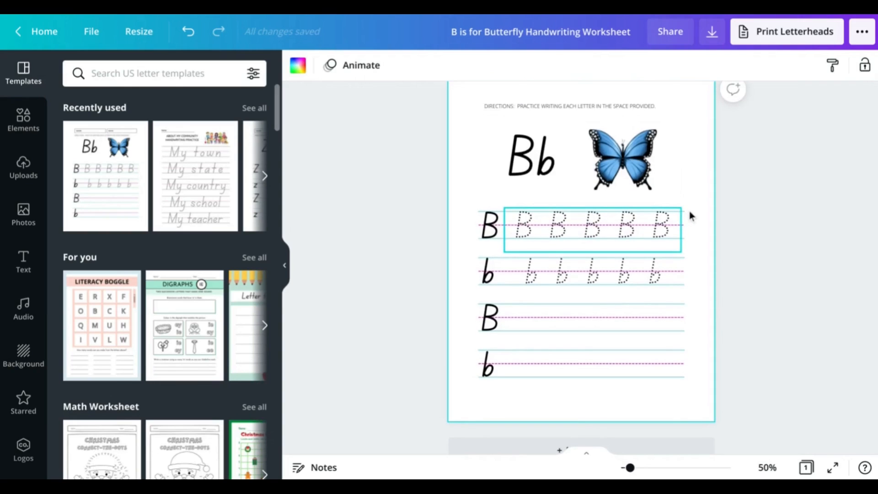
{"action": "left_click", "coordinate": [636, 227]}
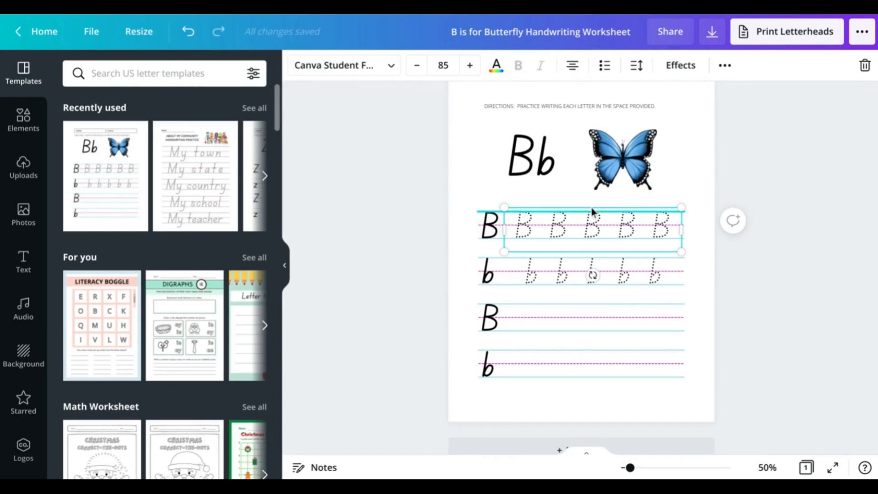
{"action": "left_click", "coordinate": [390, 71]}
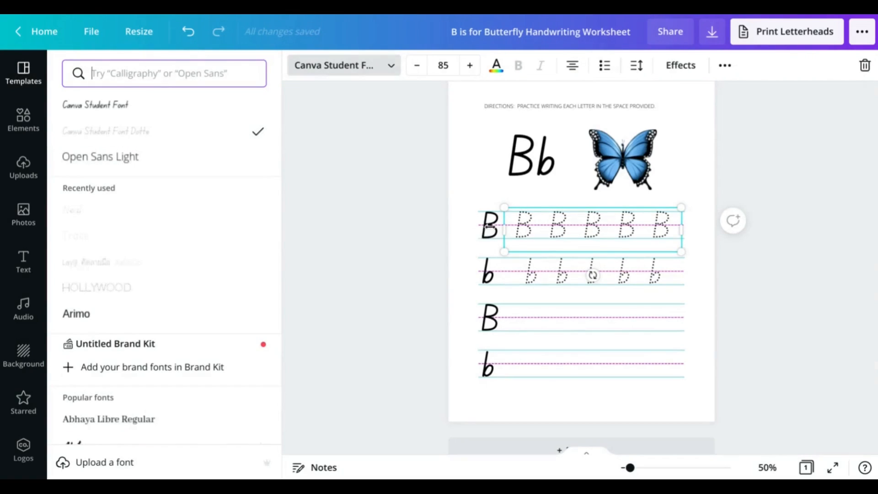
{"action": "left_click", "coordinate": [486, 228]}
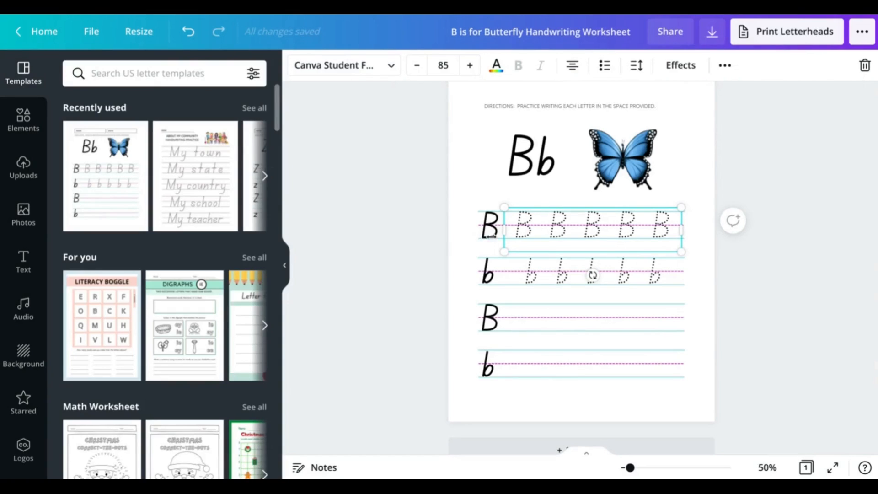
Check the solid B's font, then start a font-name search for the dotted B row
{"action": "left_click", "coordinate": [491, 274]}
{"action": "left_click", "coordinate": [492, 232]}
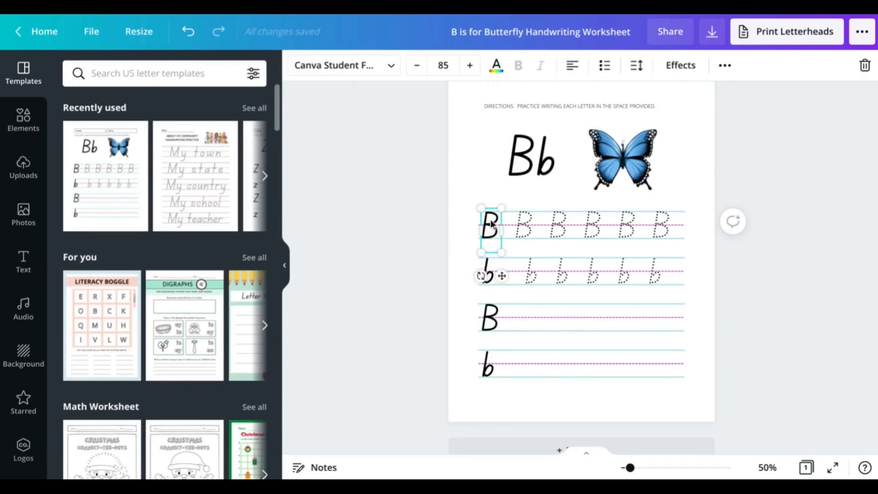
{"action": "left_click", "coordinate": [388, 65]}
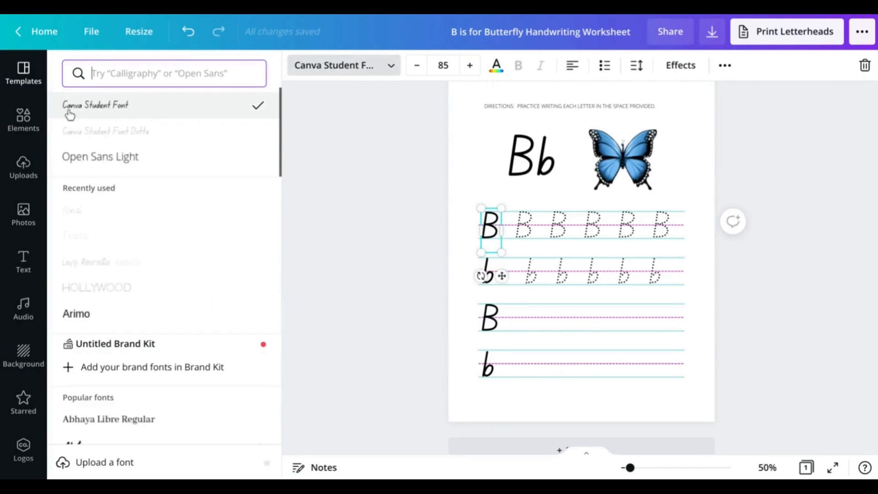
{"action": "left_click", "coordinate": [190, 73]}
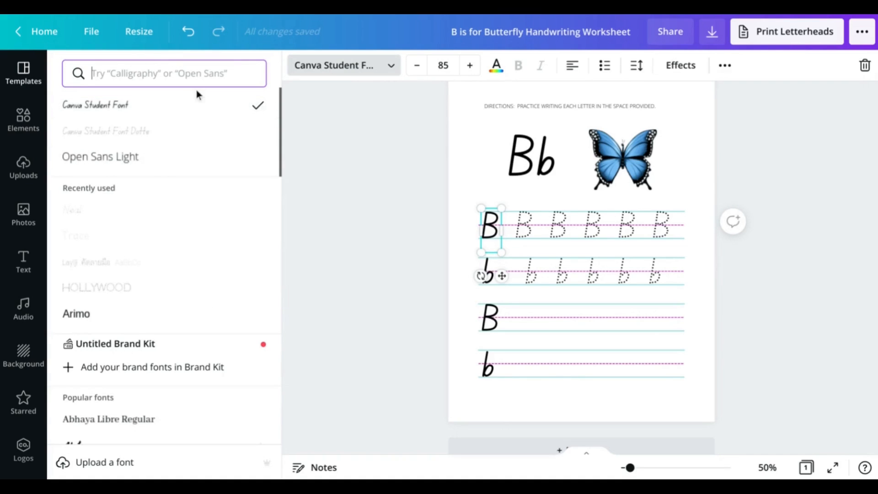
{"action": "left_click", "coordinate": [562, 234]}
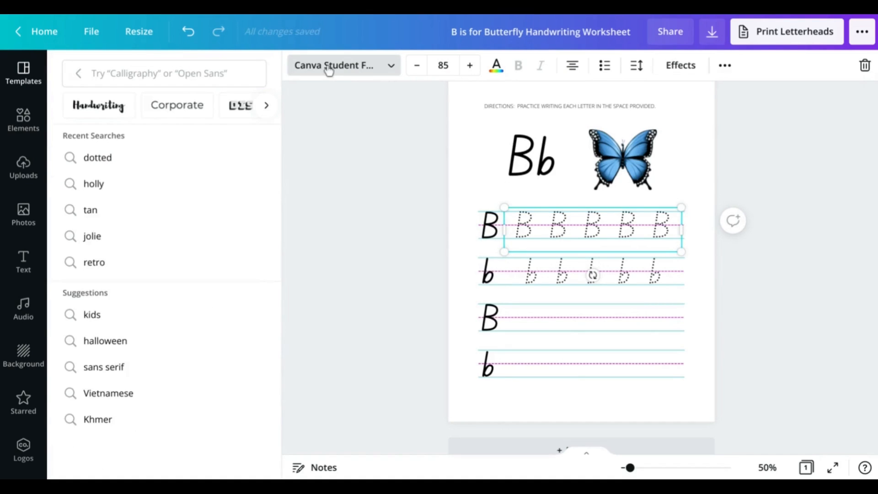
{"action": "left_click", "coordinate": [330, 68]}
{"action": "left_click", "coordinate": [333, 72]}
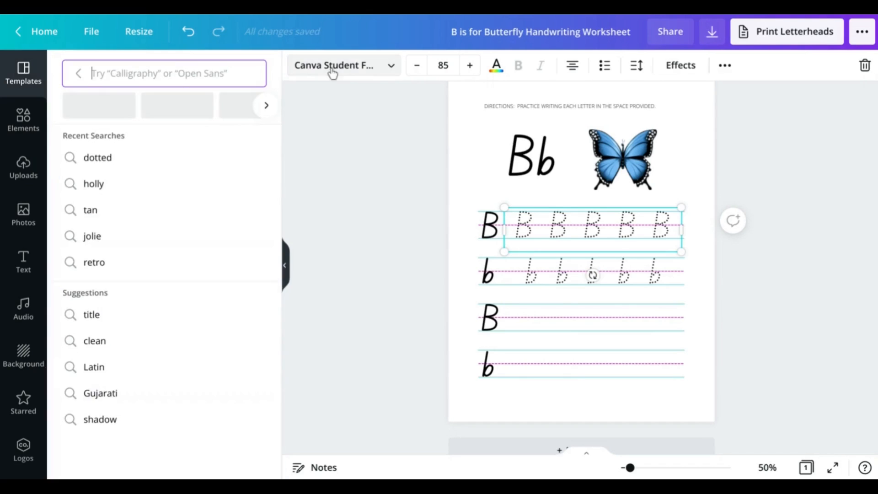
{"action": "type", "text": "dotte"}
{"action": "type", "text": "d"}
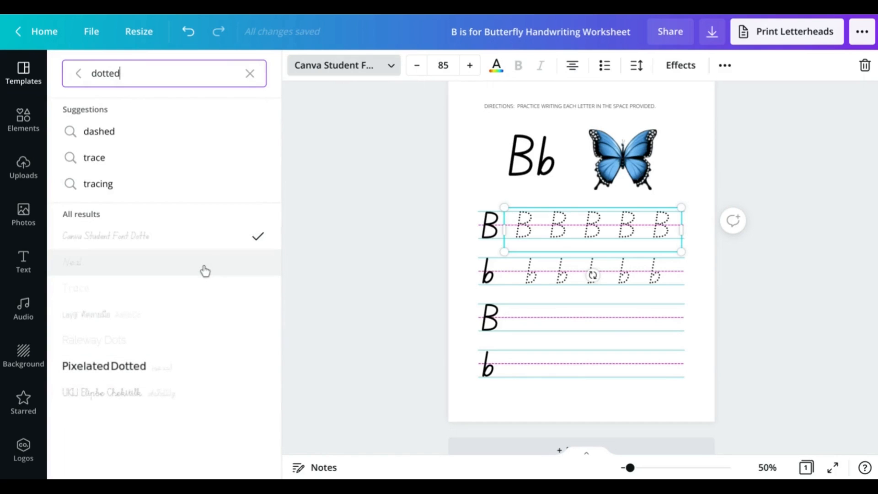
{"action": "left_click", "coordinate": [174, 274]}
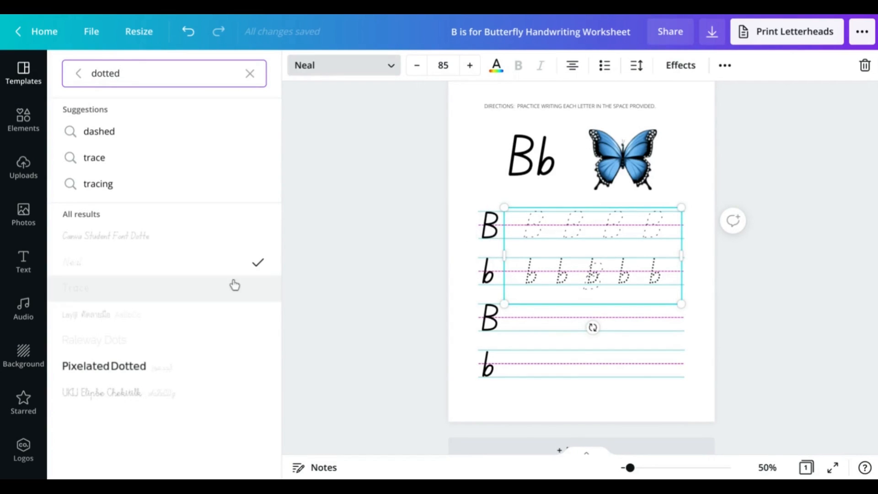
{"action": "left_click", "coordinate": [159, 292]}
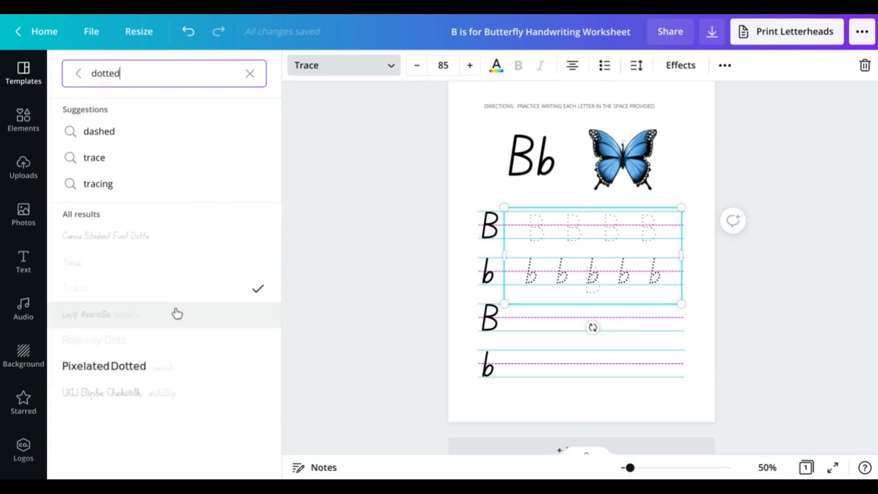
{"action": "left_click", "coordinate": [169, 341]}
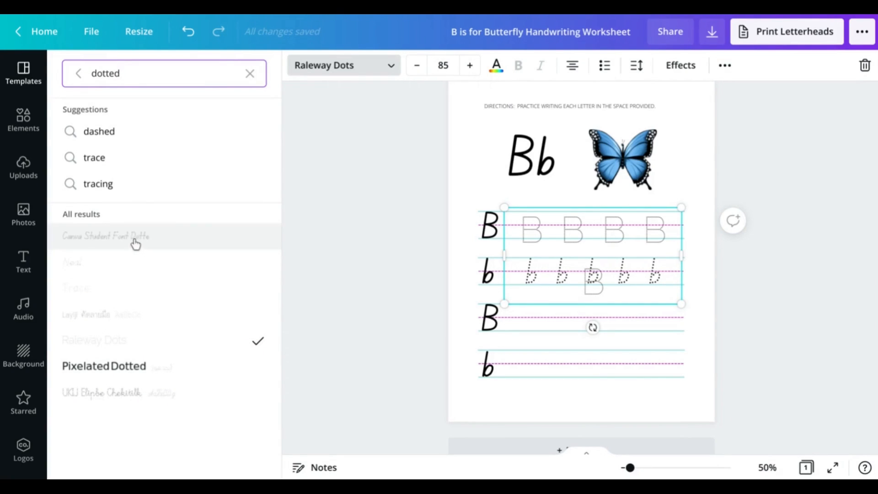
{"action": "double_click", "coordinate": [118, 78]}
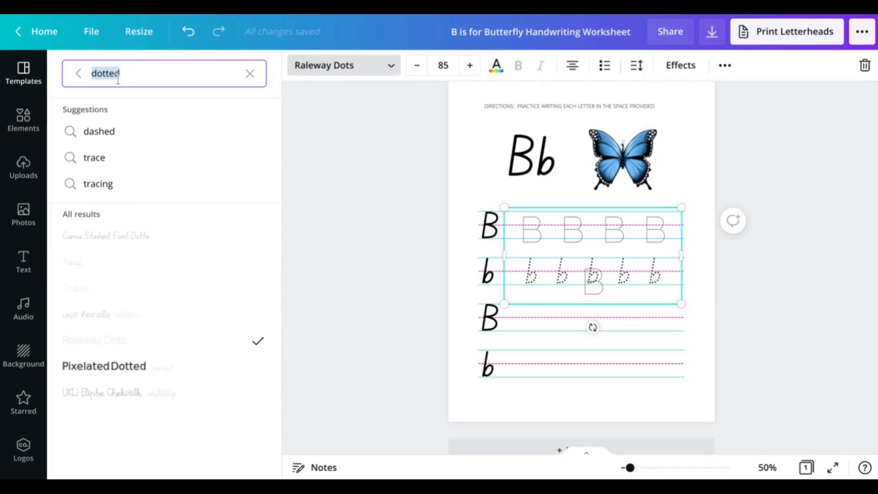
{"action": "type", "text": "hollywood"}
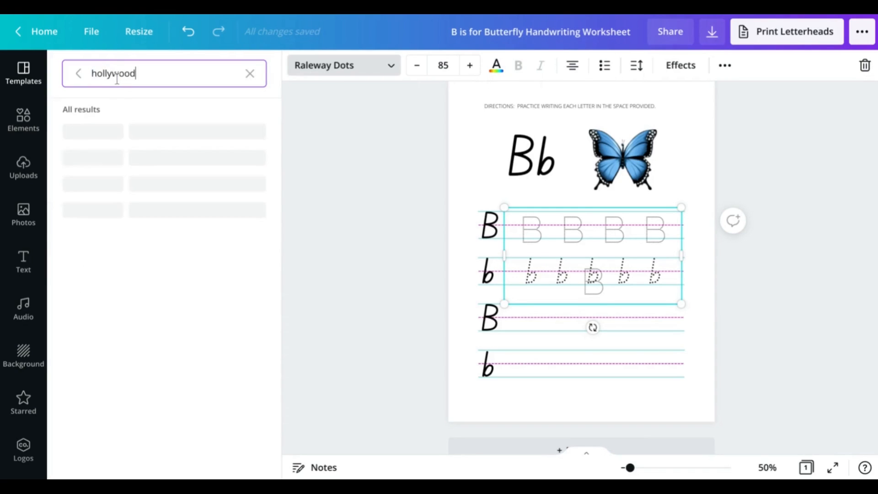
{"action": "left_click", "coordinate": [104, 132]}
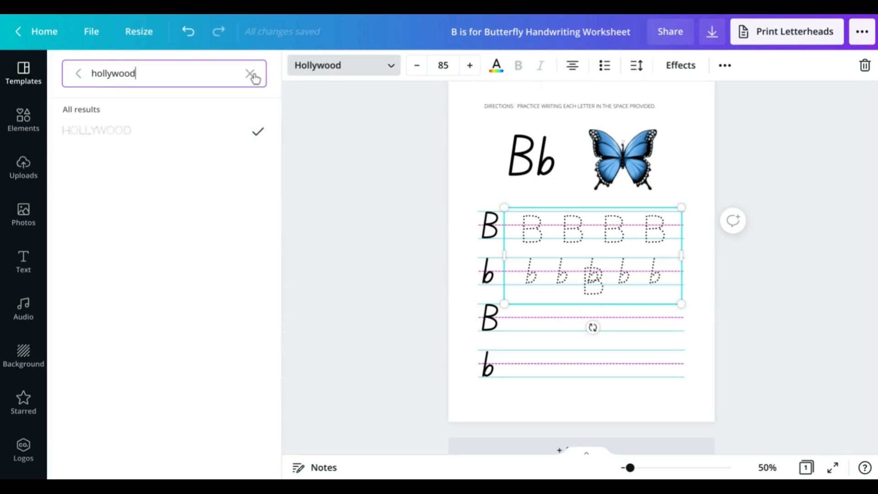
{"action": "key", "text": "BackSpace"}
{"action": "key", "text": "ctrl+a"}
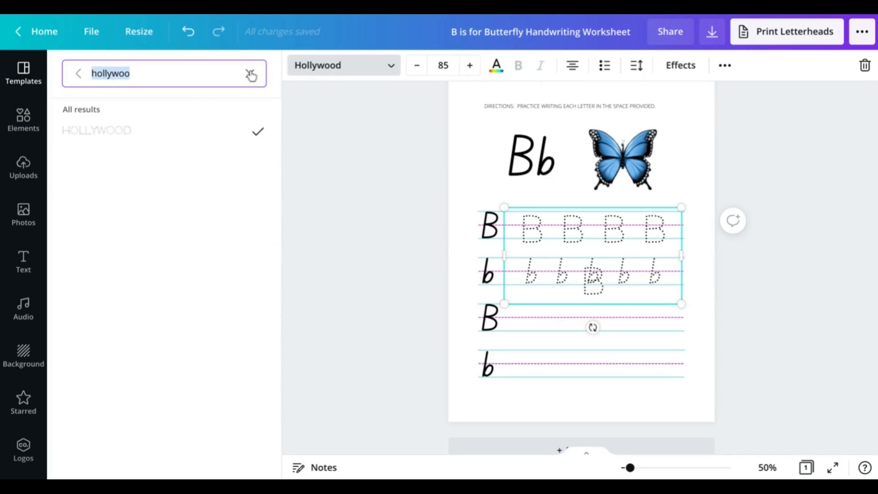
{"action": "left_click", "coordinate": [251, 74]}
{"action": "key", "text": "ctrl+z"}
{"action": "key", "text": "ctrl+z"}
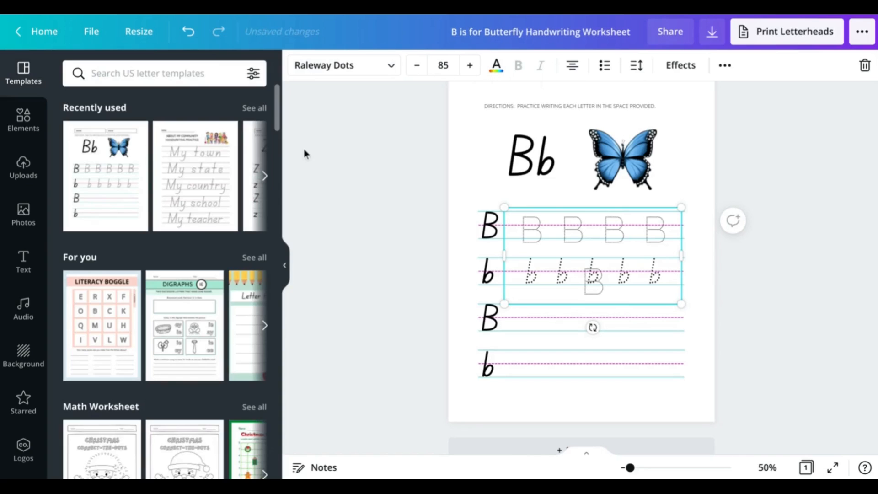
{"action": "key", "text": "ctrl+z"}
{"action": "key", "text": "ctrl+z"}
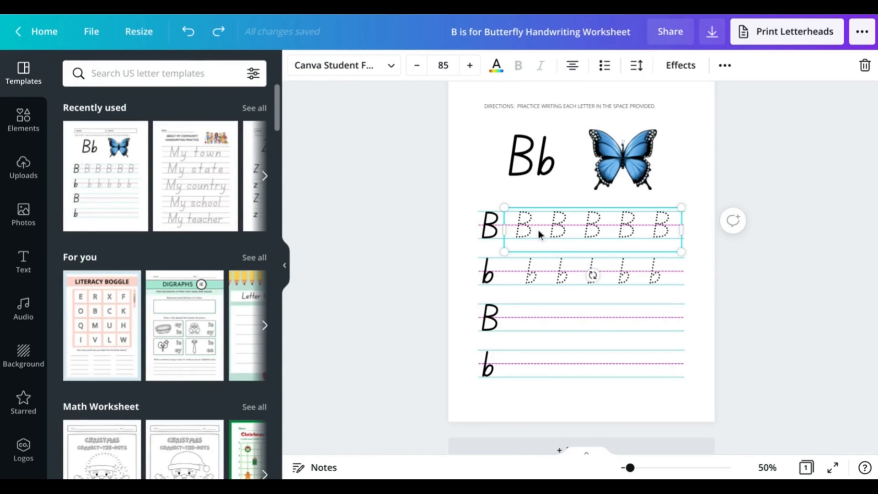
{"action": "left_click", "coordinate": [423, 198]}
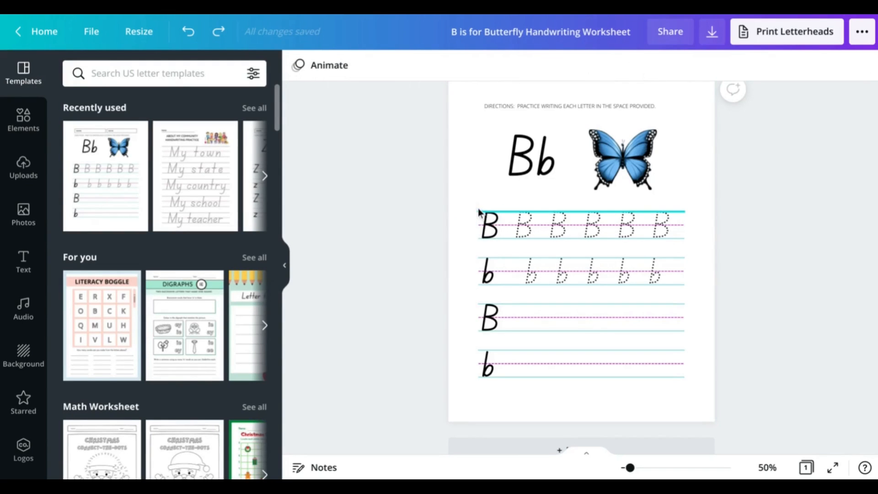
{"action": "left_click", "coordinate": [479, 211]}
Recolour all the teal handwriting guide lines grey
{"action": "left_click", "coordinate": [297, 65]}
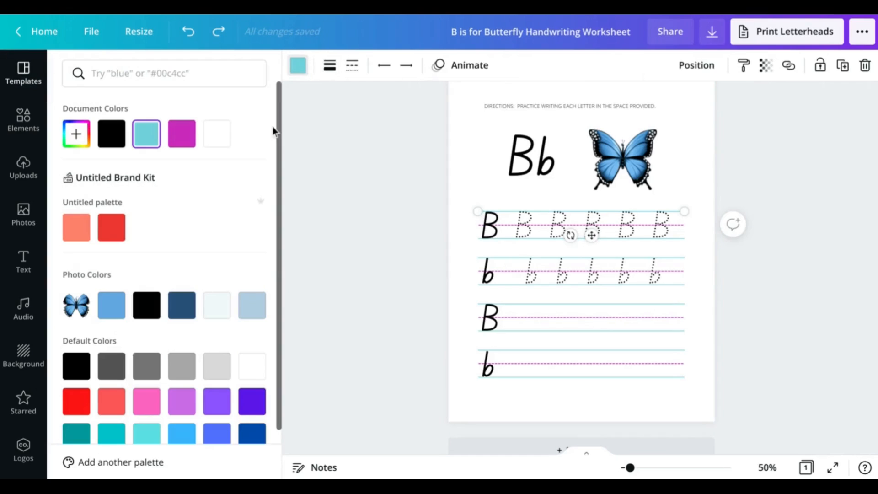
{"action": "left_click", "coordinate": [176, 368]}
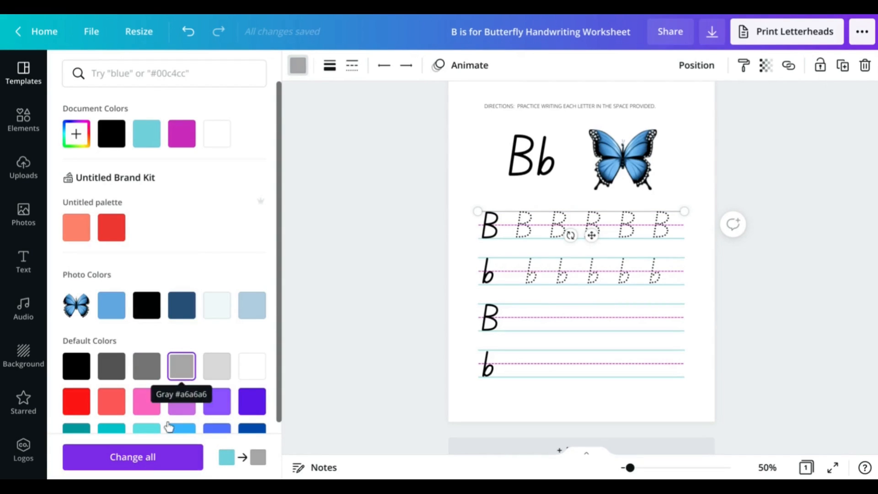
{"action": "left_click", "coordinate": [154, 458]}
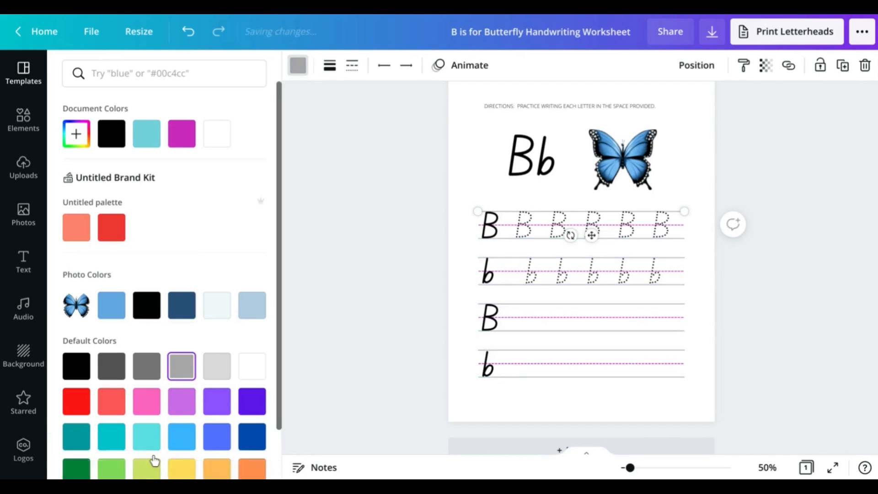
{"action": "left_click", "coordinate": [410, 222]}
{"action": "left_click", "coordinate": [462, 178]}
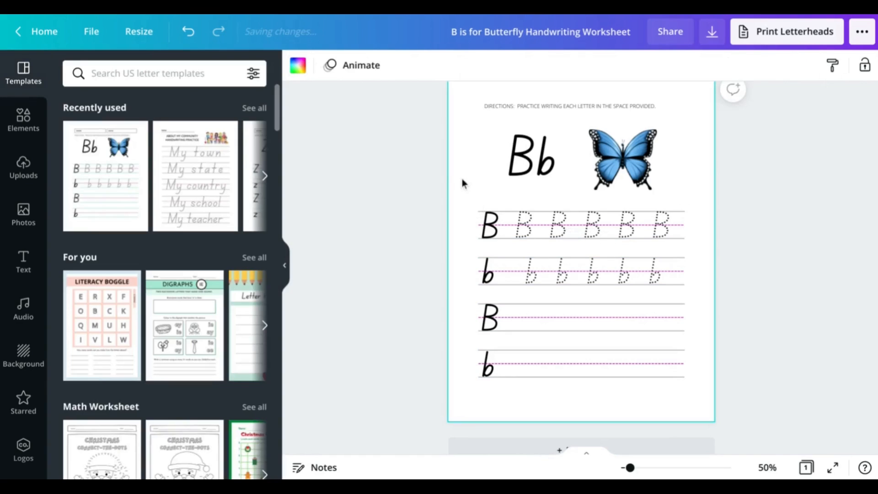
Recolour every magenta dashed midline on the tracing rows light grey
{"action": "left_click", "coordinate": [482, 226]}
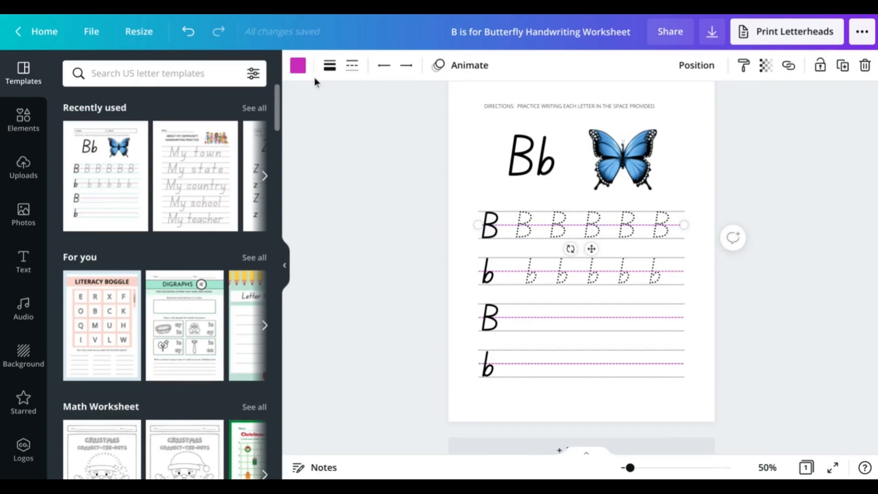
{"action": "left_click", "coordinate": [297, 66]}
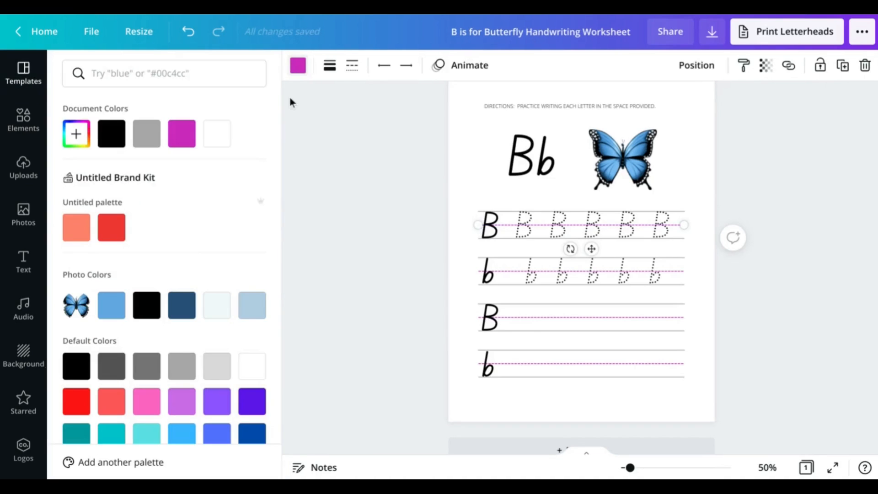
{"action": "left_click", "coordinate": [221, 370]}
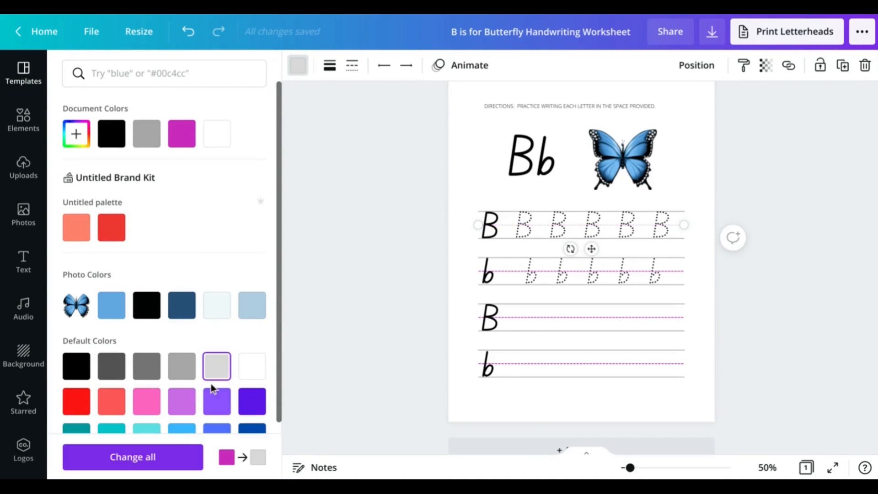
{"action": "left_click", "coordinate": [176, 463]}
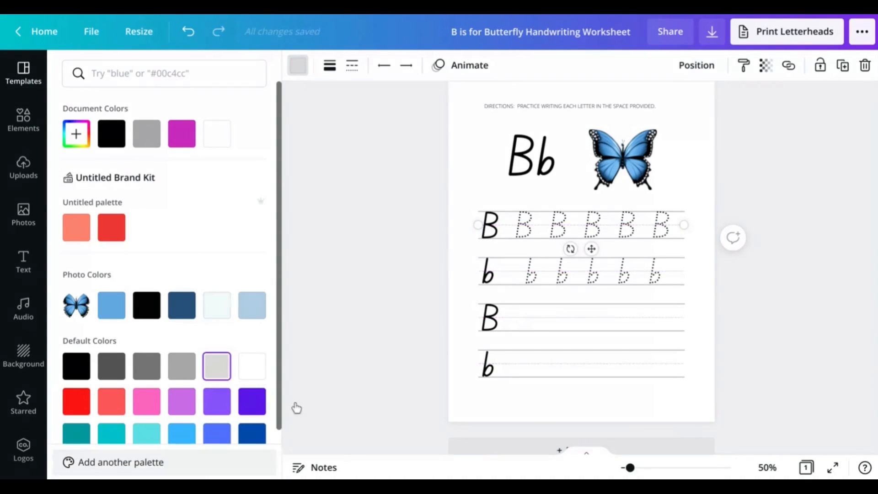
{"action": "left_click", "coordinate": [698, 124]}
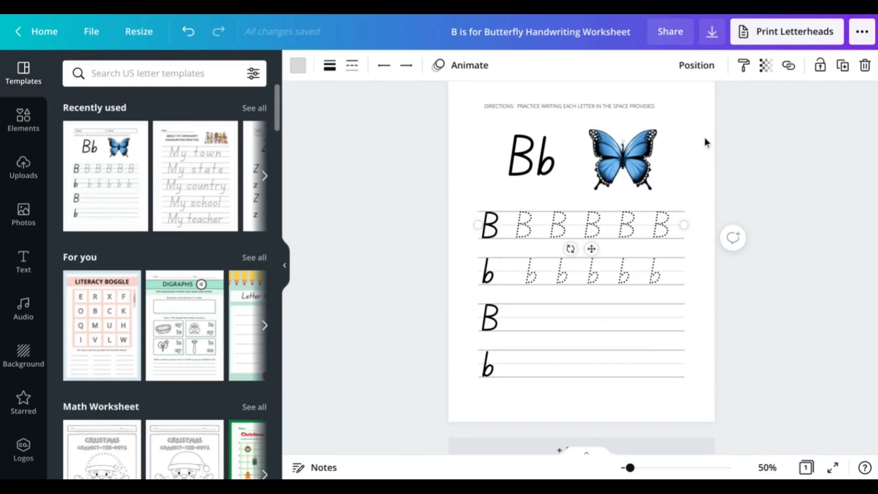
{"action": "left_click", "coordinate": [647, 151]}
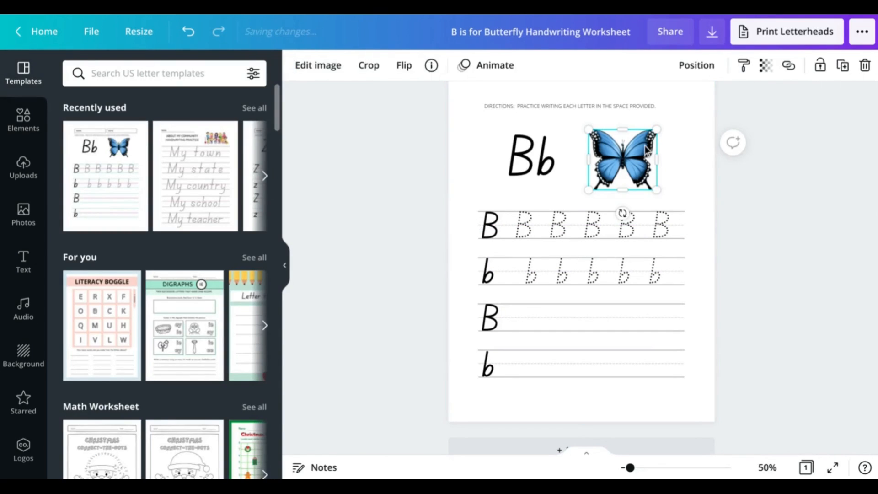
Delete the butterfly and browse illustrations similar to the sand box kid
{"action": "key", "text": "Delete"}
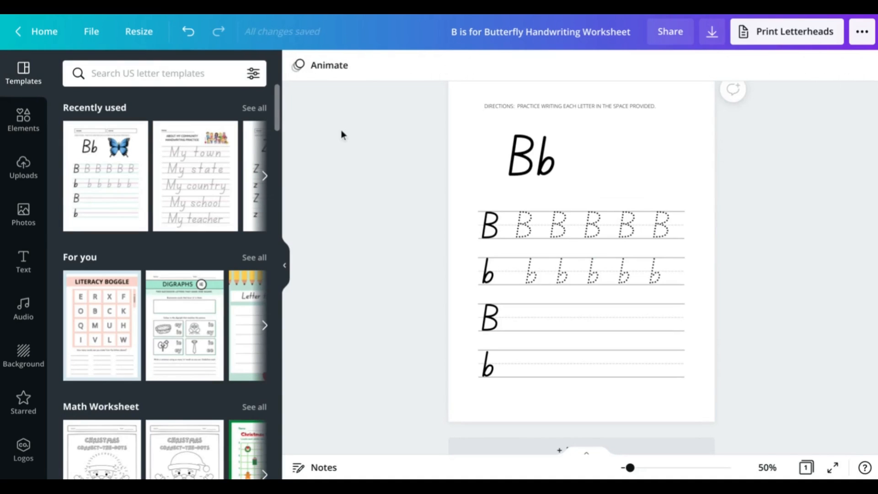
{"action": "left_click", "coordinate": [24, 120]}
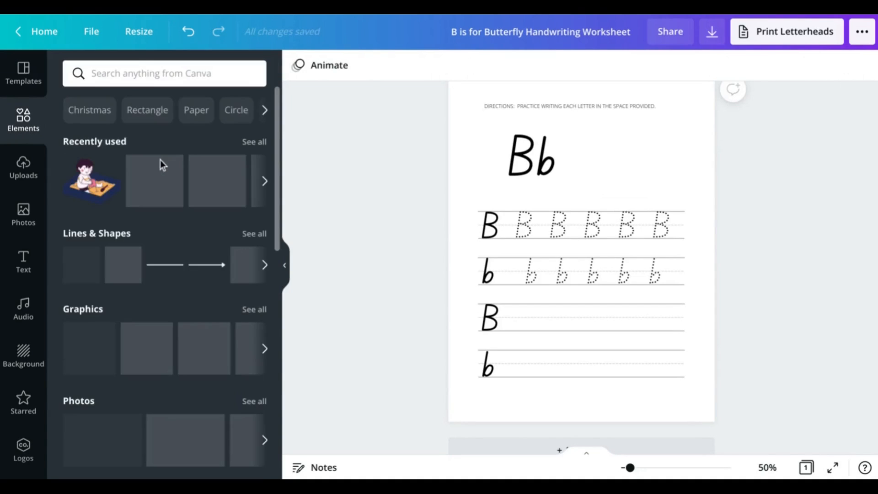
{"action": "left_click", "coordinate": [110, 164]}
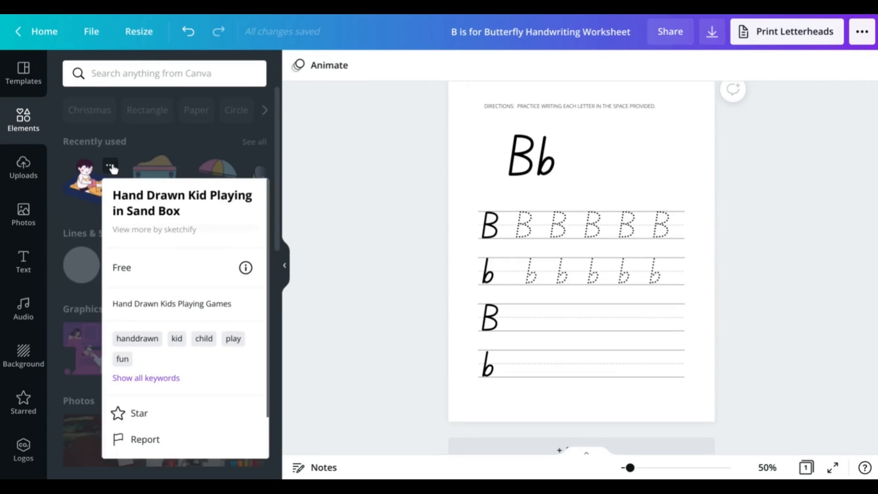
{"action": "scroll", "coordinate": [183, 315], "scroll_direction": "down", "scroll_amount": 1}
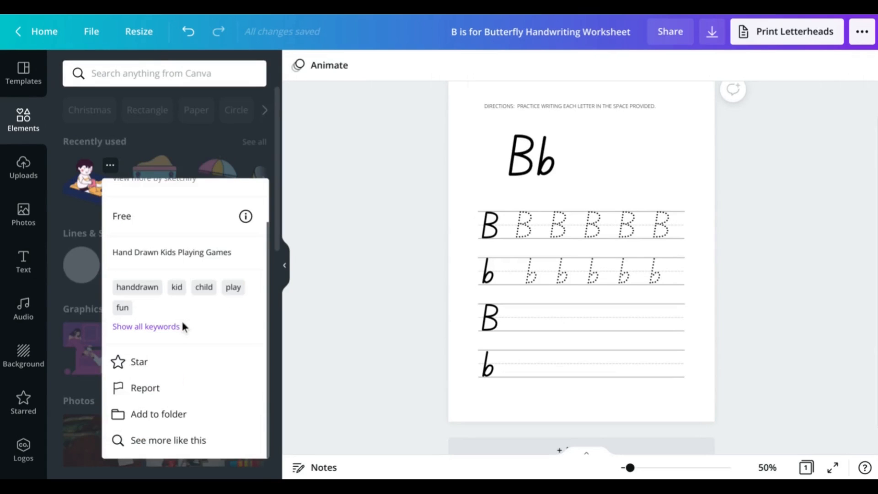
{"action": "left_click", "coordinate": [180, 438]}
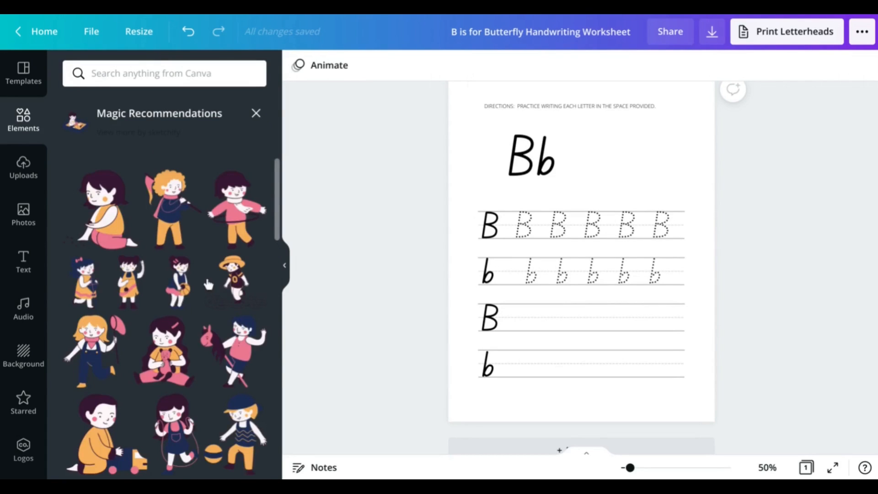
{"action": "scroll", "coordinate": [208, 283], "scroll_direction": "down", "scroll_amount": 2}
{"action": "scroll", "coordinate": [213, 282], "scroll_direction": "down", "scroll_amount": 5}
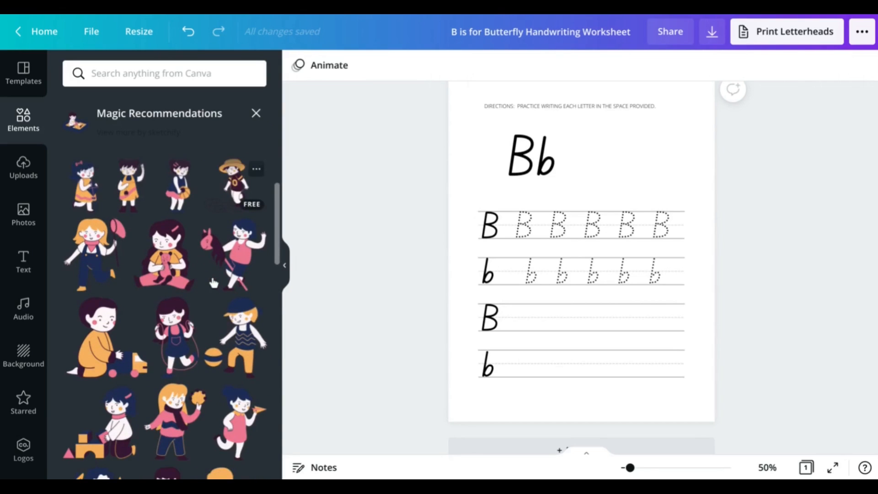
{"action": "scroll", "coordinate": [213, 283], "scroll_direction": "down", "scroll_amount": 1}
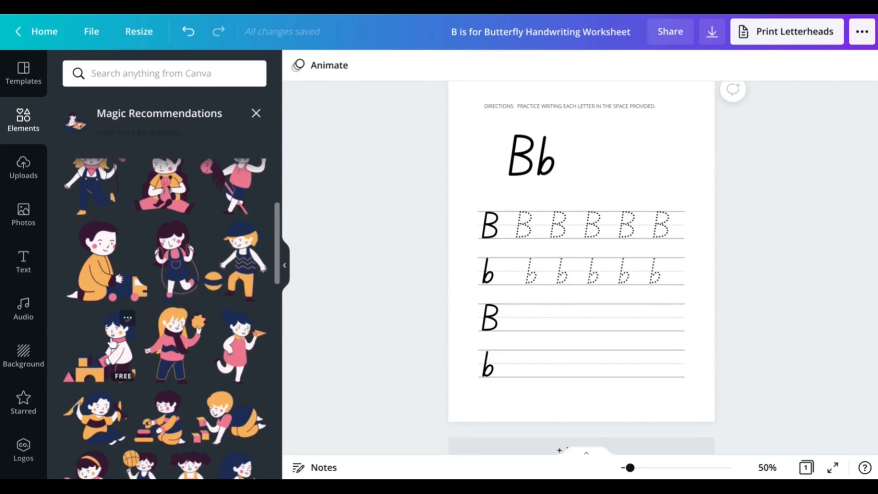
Add the block-building girl illustration, shrunk and placed beside the Bb heading
{"action": "left_click_drag", "start_coordinate": [463, 249], "coordinate": [564, 223]}
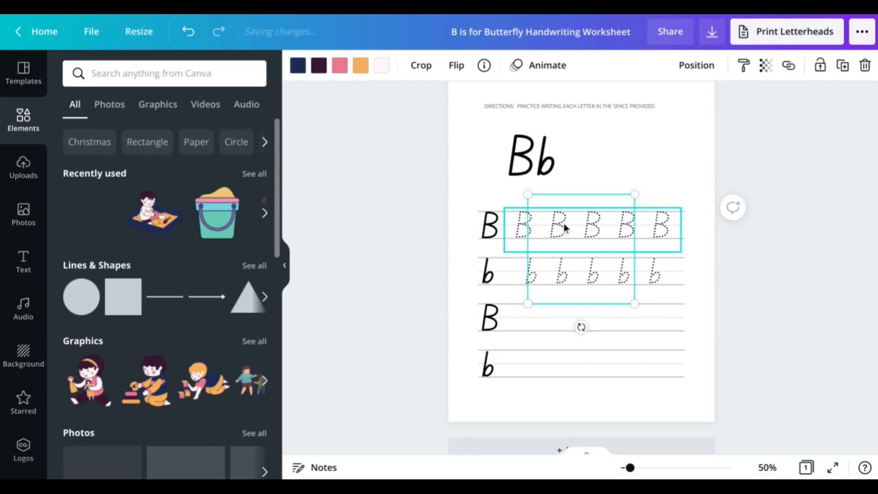
{"action": "key", "text": "Up"}
{"action": "key", "text": "Up"}
{"action": "key", "text": "Up"}
{"action": "key", "text": "Up"}
{"action": "key", "text": "Up"}
{"action": "key", "text": "Up"}
{"action": "key", "text": "Up"}
{"action": "key", "text": "Up"}
{"action": "key", "text": "Up"}
{"action": "key", "text": "Up"}
{"action": "key", "text": "Up"}
{"action": "key", "text": "Up"}
{"action": "key", "text": "Up"}
{"action": "key", "text": "Up"}
{"action": "key", "text": "Up"}
{"action": "key", "text": "Up"}
{"action": "key", "text": "Up"}
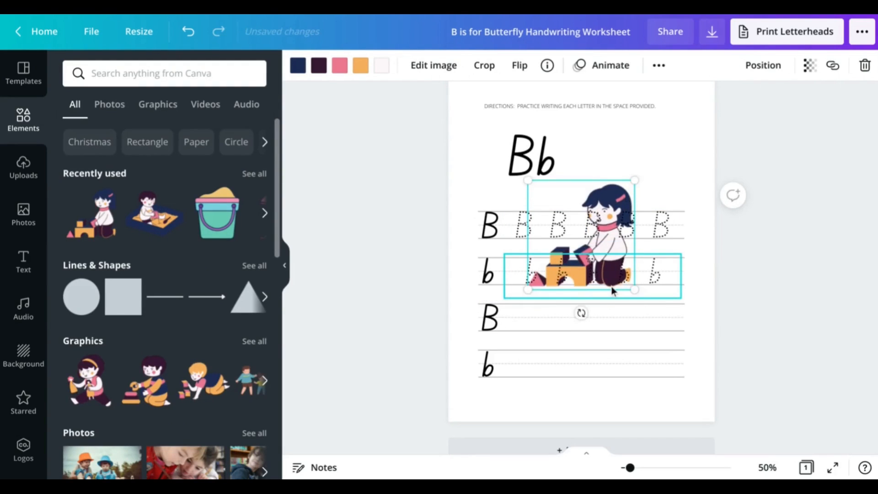
{"action": "key", "text": "Up"}
{"action": "key", "text": "Up"}
{"action": "key", "text": "Up"}
{"action": "key", "text": "Up"}
{"action": "key", "text": "Up"}
{"action": "key", "text": "Up"}
{"action": "key", "text": "Up"}
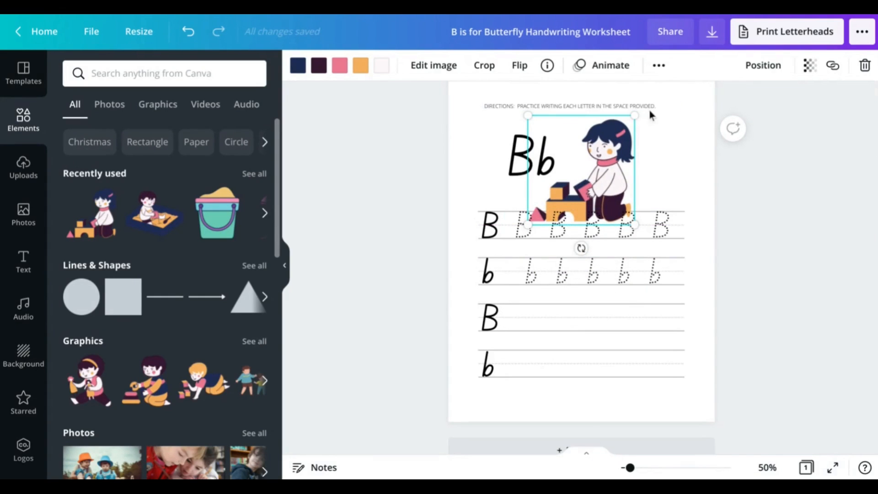
{"action": "left_click_drag", "start_coordinate": [637, 116], "coordinate": [647, 151]}
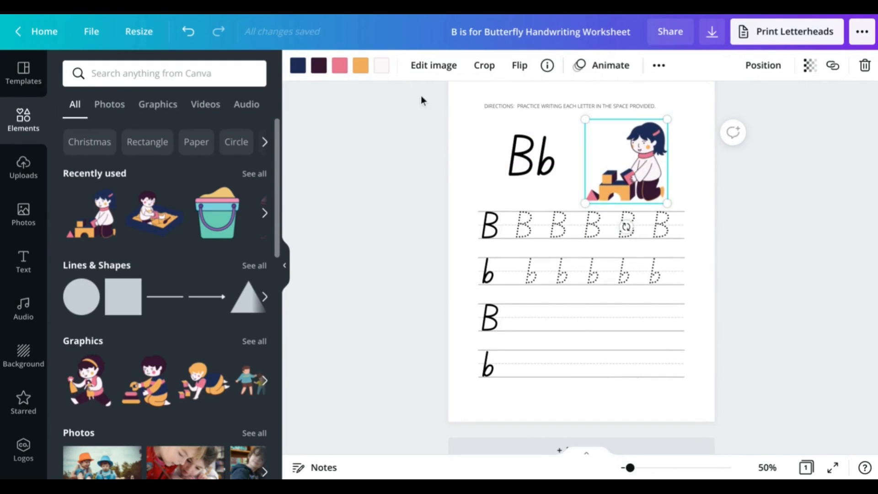
Recolour the girl's hair black, purple and pink parts grey, and orange parts light grey
{"action": "left_click", "coordinate": [307, 66]}
{"action": "left_click", "coordinate": [149, 334]}
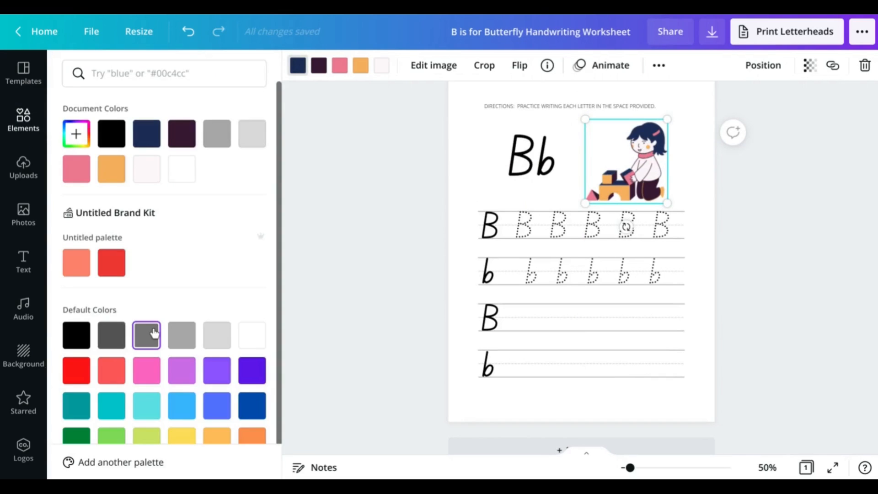
{"action": "left_click", "coordinate": [77, 334]}
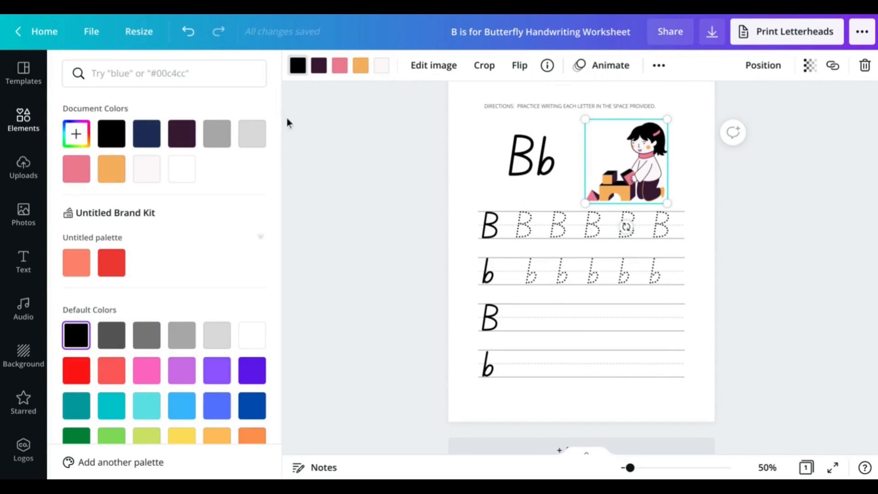
{"action": "left_click", "coordinate": [317, 71]}
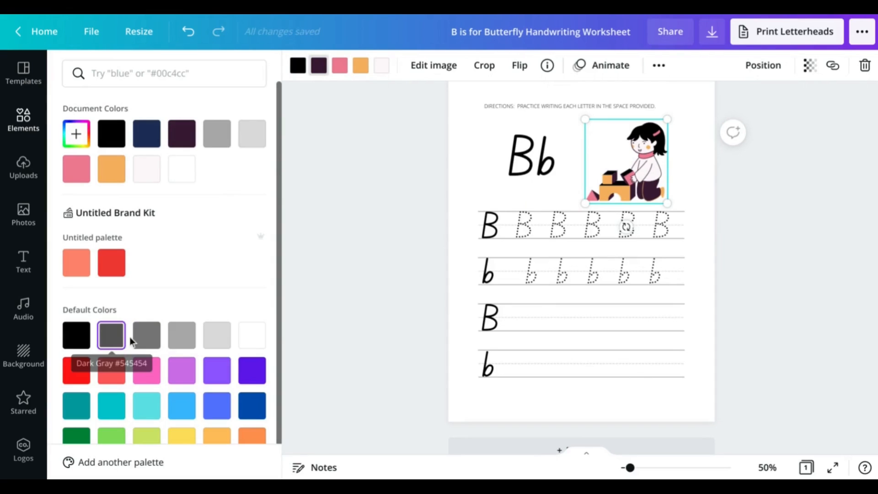
{"action": "left_click", "coordinate": [147, 338]}
{"action": "left_click", "coordinate": [340, 65]}
{"action": "left_click", "coordinate": [185, 337]}
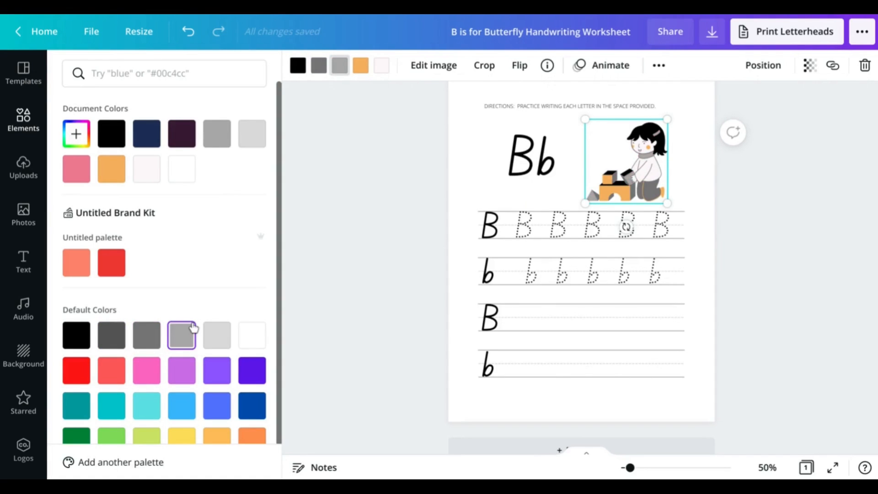
{"action": "left_click", "coordinate": [361, 65]}
{"action": "left_click", "coordinate": [214, 331]}
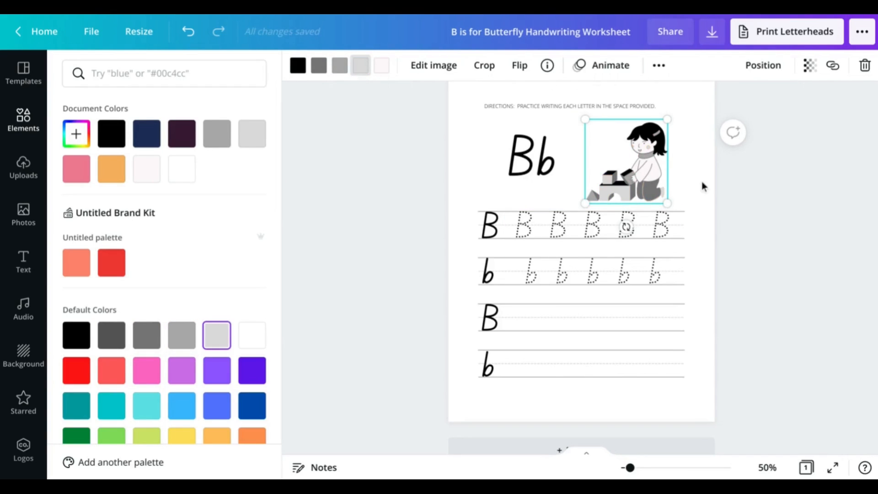
{"action": "left_click", "coordinate": [21, 130]}
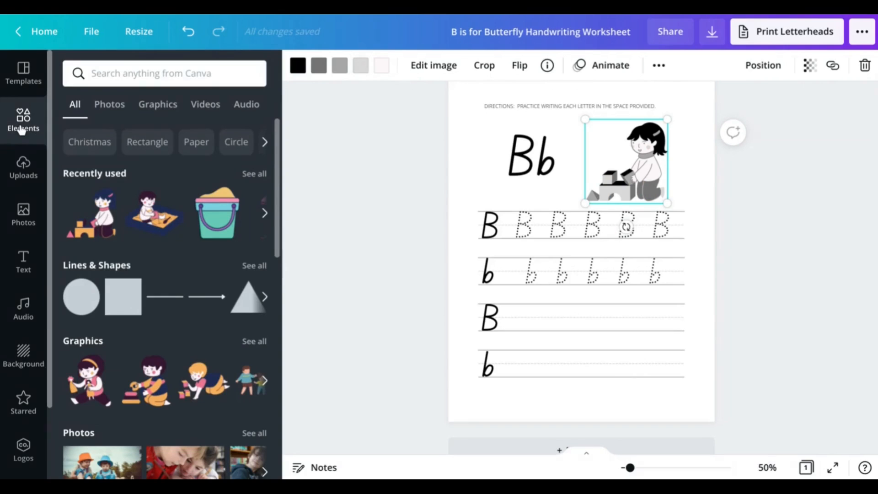
Browse illustrations similar to the building-blocks kid through See more like this
{"action": "left_click", "coordinate": [111, 201]}
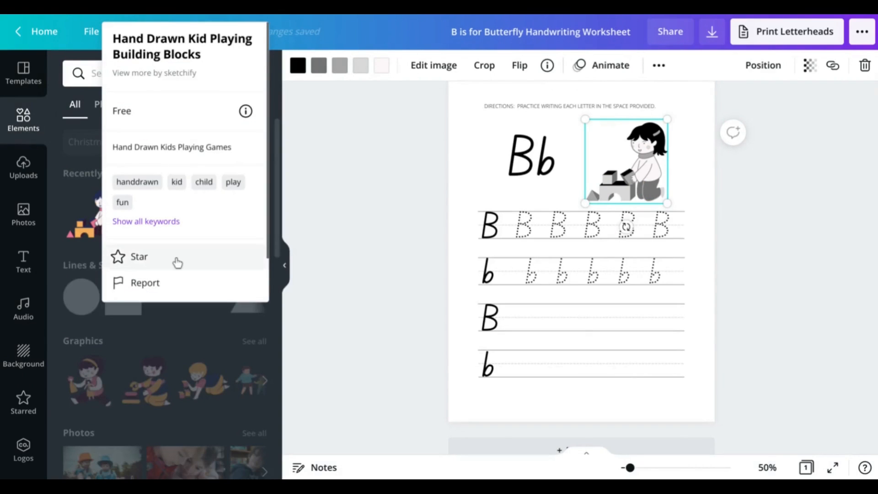
{"action": "scroll", "coordinate": [174, 269], "scroll_direction": "down", "scroll_amount": 1}
{"action": "left_click", "coordinate": [167, 288]}
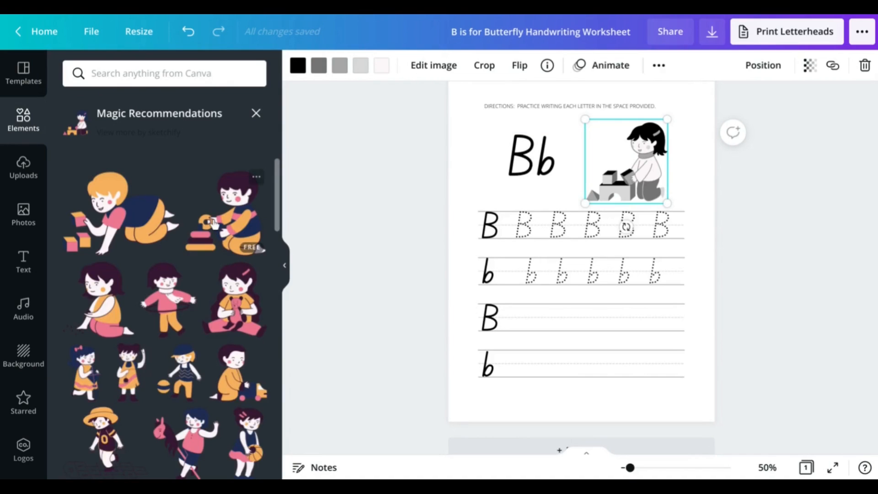
{"action": "scroll", "coordinate": [215, 224], "scroll_direction": "down", "scroll_amount": 3}
{"action": "scroll", "coordinate": [215, 224], "scroll_direction": "down", "scroll_amount": 2}
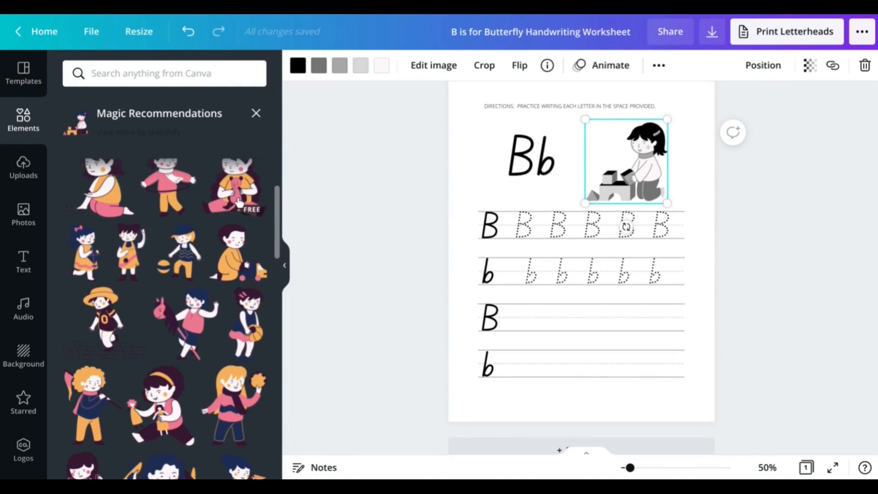
{"action": "scroll", "coordinate": [215, 224], "scroll_direction": "down", "scroll_amount": 2}
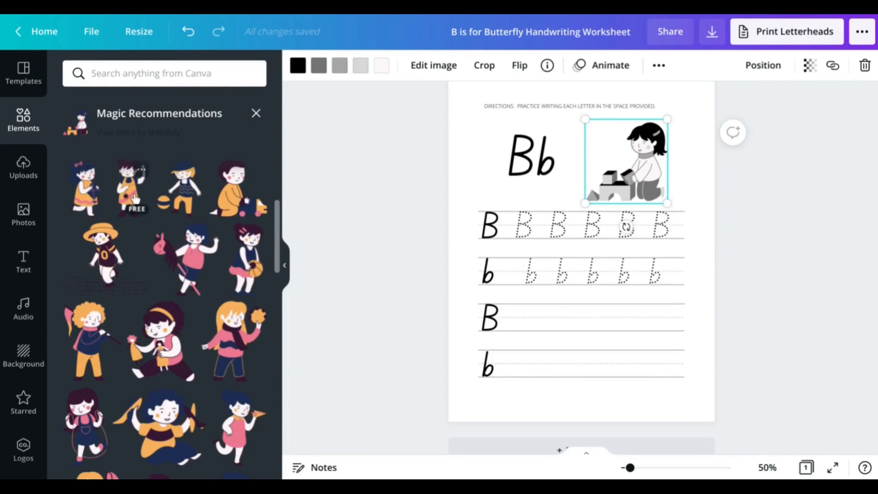
{"action": "scroll", "coordinate": [130, 196], "scroll_direction": "down", "scroll_amount": 4}
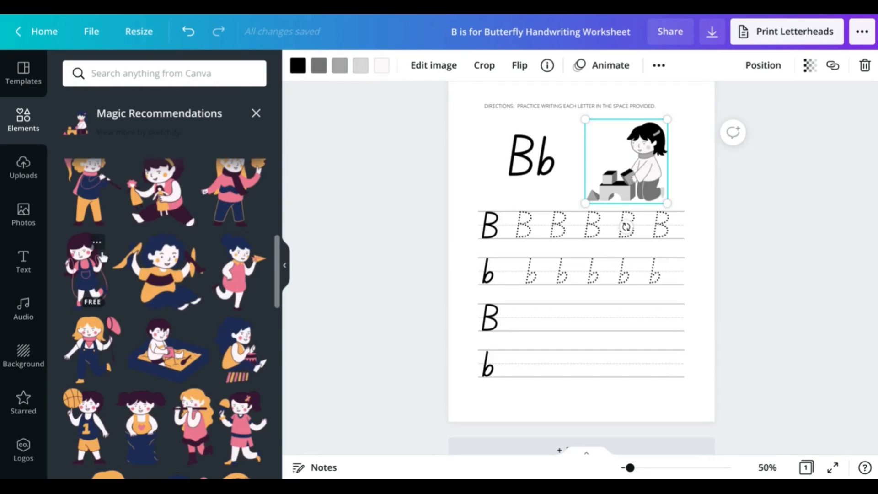
{"action": "scroll", "coordinate": [168, 256], "scroll_direction": "down", "scroll_amount": 2}
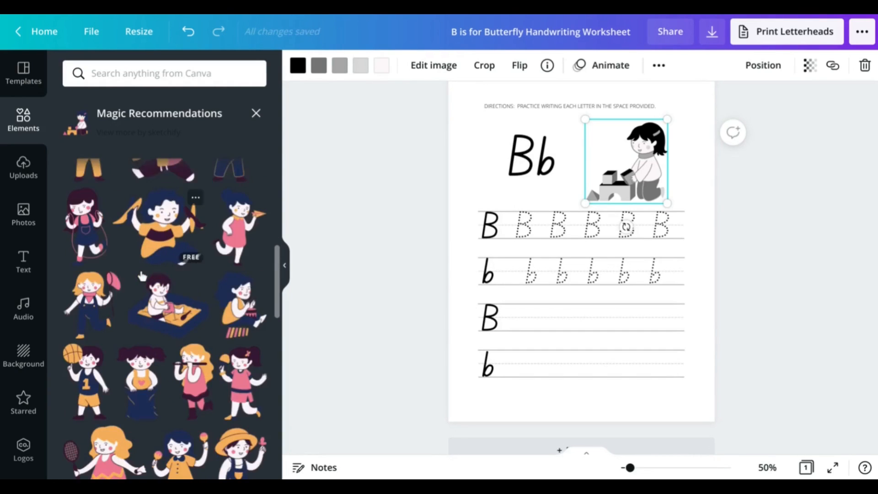
{"action": "left_click", "coordinate": [747, 212]}
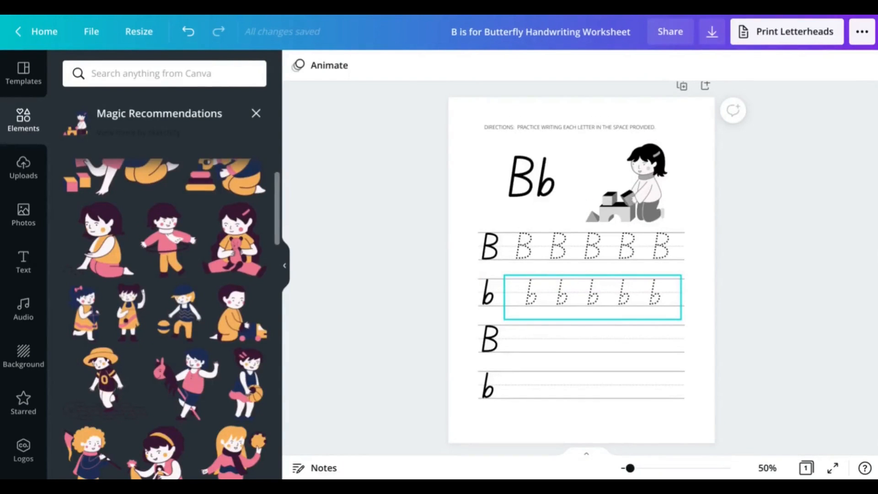
Duplicate the worksheet page and delete the directions, Bb, girl, B row and dotted b row from page 2
{"action": "left_click", "coordinate": [682, 86]}
{"action": "scroll", "coordinate": [737, 180], "scroll_direction": "down", "scroll_amount": 1}
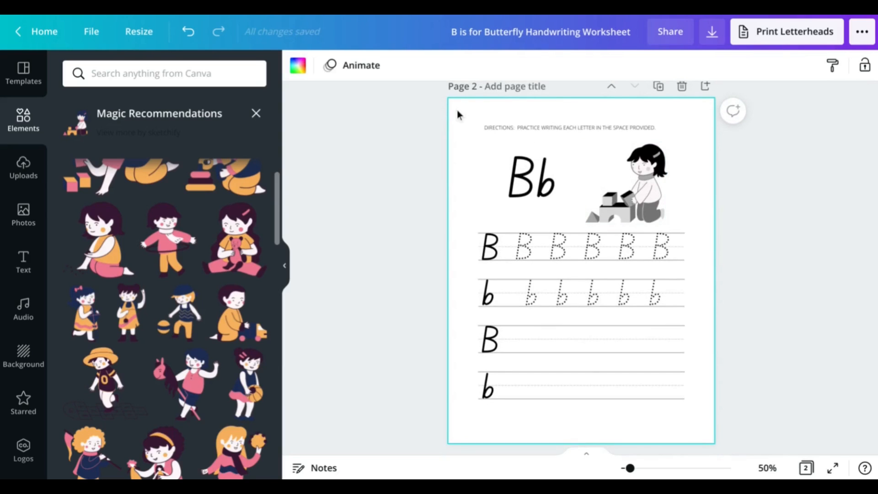
{"action": "left_click_drag", "start_coordinate": [478, 135], "coordinate": [728, 273]}
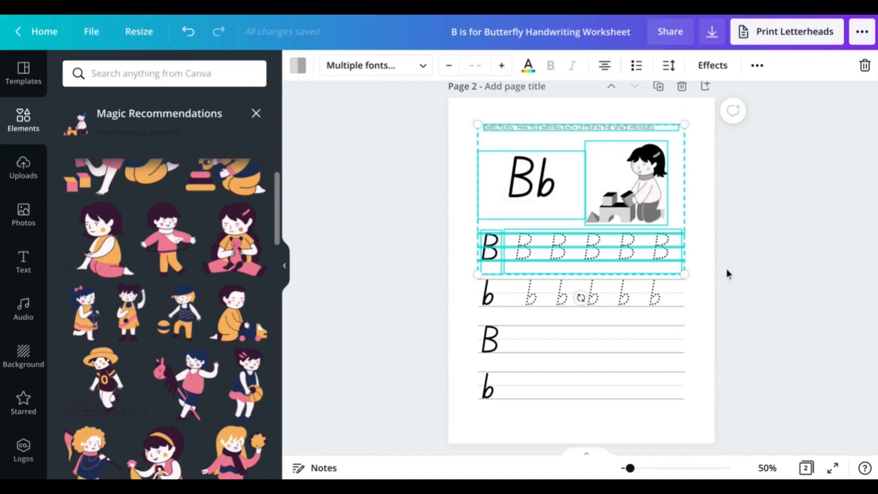
{"action": "key", "text": "Delete"}
{"action": "left_click", "coordinate": [590, 303]}
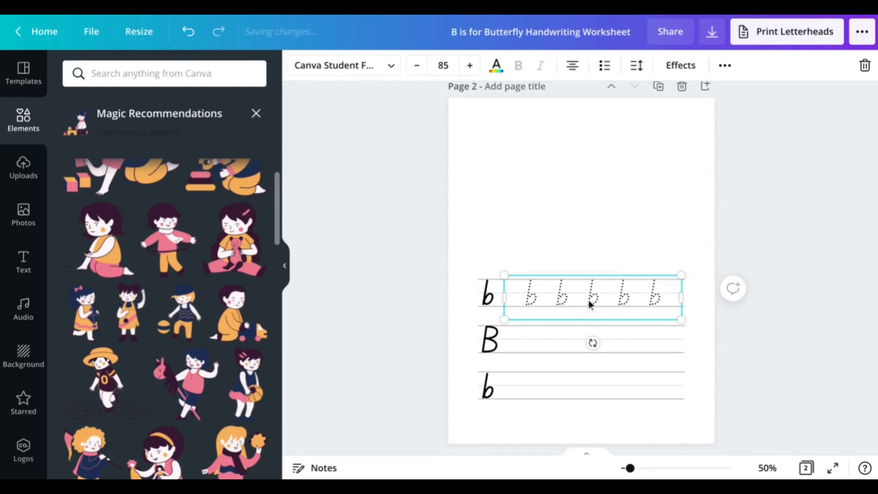
{"action": "key", "text": "Delete"}
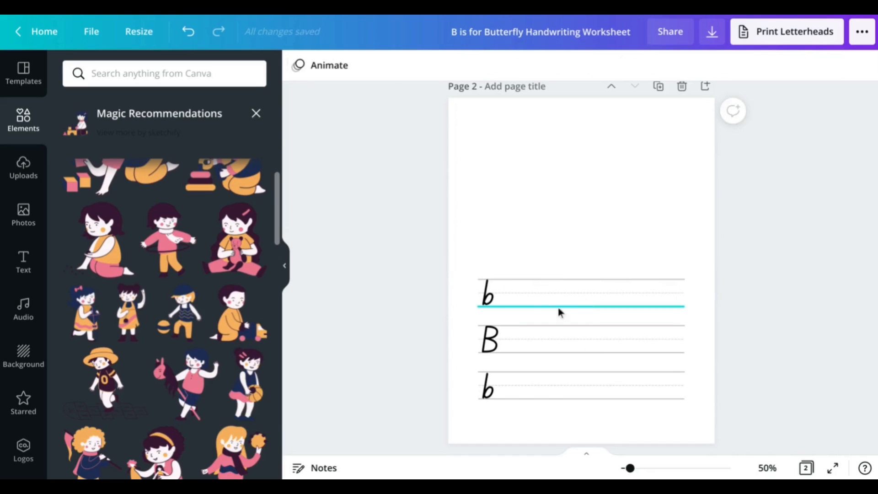
Switch the first b to Canva Student Font Dotted and stretch its box across the line
{"action": "left_click", "coordinate": [489, 297]}
{"action": "left_click", "coordinate": [391, 65]}
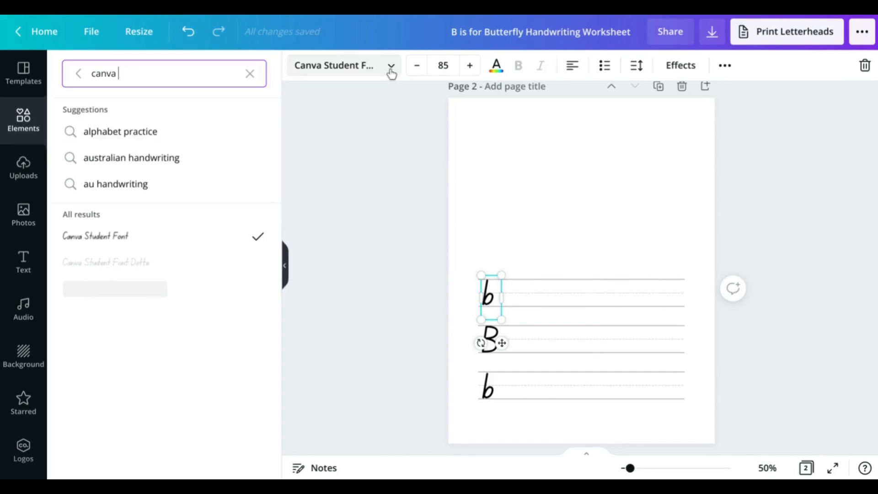
{"action": "left_click", "coordinate": [167, 262]}
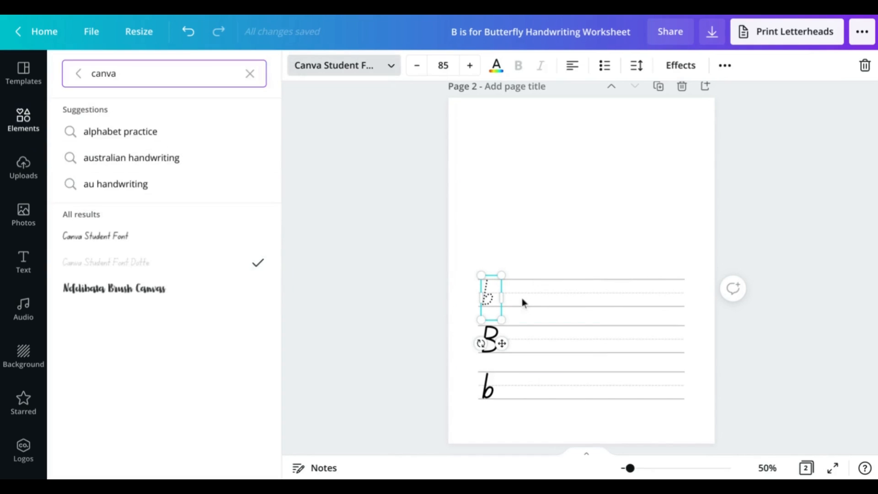
{"action": "left_click_drag", "start_coordinate": [505, 296], "coordinate": [686, 297]}
{"action": "left_click", "coordinate": [701, 326]}
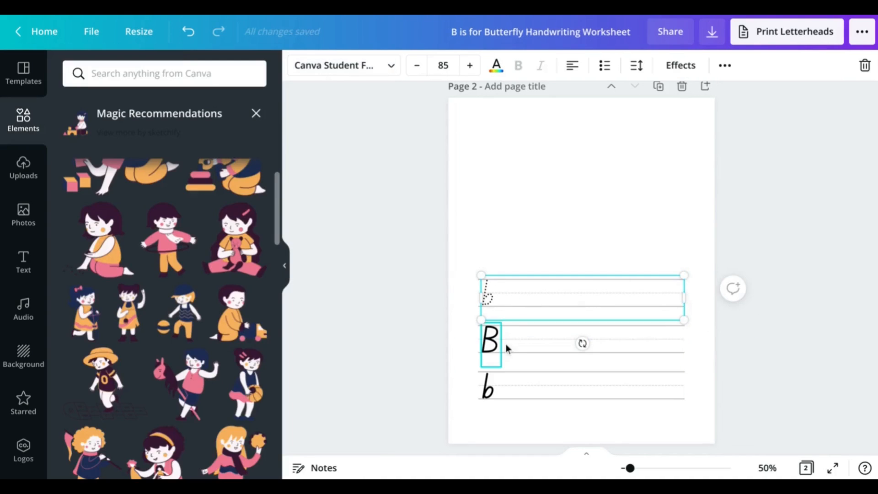
Delete the solid B and bottom b from the lines, leaving the dotted b selected
{"action": "left_click", "coordinate": [491, 348]}
{"action": "key", "text": "Delete"}
{"action": "left_click", "coordinate": [488, 386]}
{"action": "key", "text": "Delete"}
{"action": "left_click", "coordinate": [693, 391]}
{"action": "left_click", "coordinate": [569, 319]}
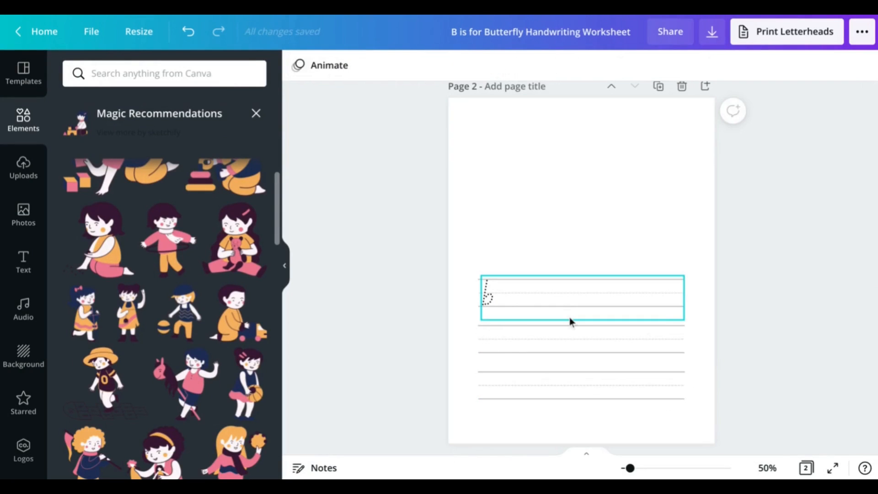
Replace the dotted b with the text 'Play with blocks'
{"action": "double_click", "coordinate": [488, 295]}
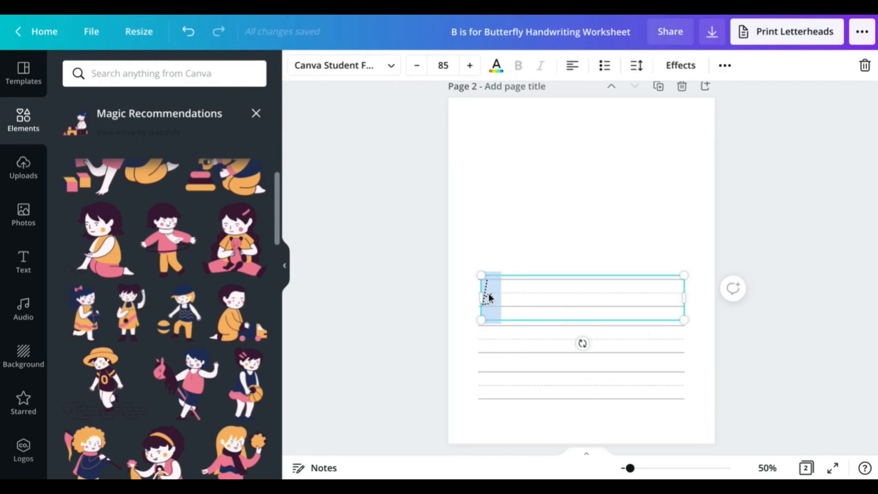
{"action": "type", "text": "Play"}
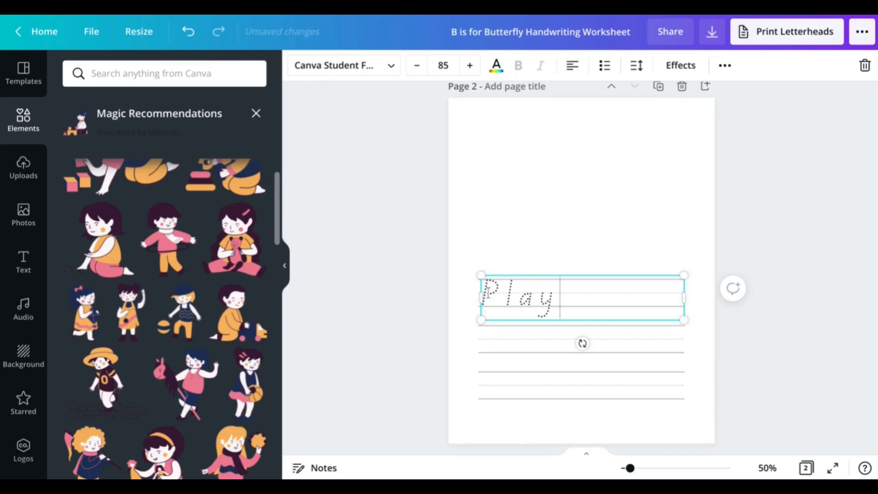
{"action": "type", "text": " with blocks"}
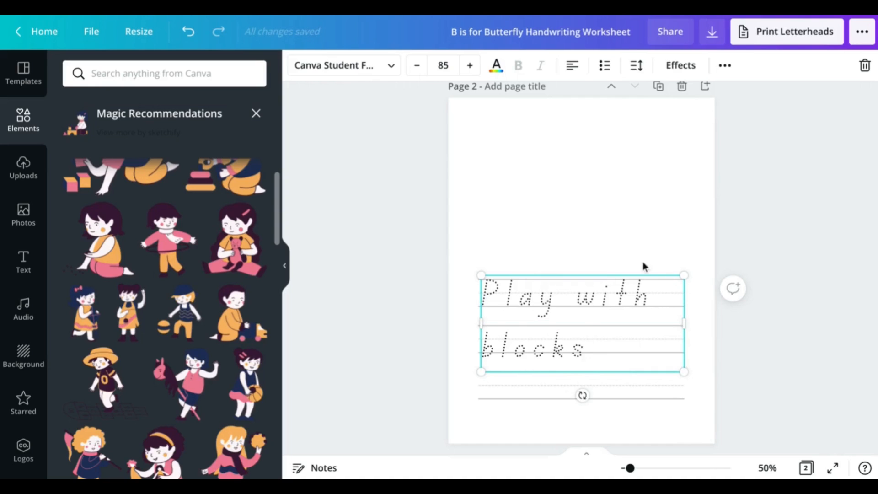
{"action": "left_click", "coordinate": [693, 252]}
{"action": "left_click", "coordinate": [552, 343]}
{"action": "left_click", "coordinate": [553, 341]}
{"action": "left_click", "coordinate": [569, 234]}
{"action": "left_click", "coordinate": [549, 309]}
Duplicate the phrase with Ctrl+D and trim the top copy down to 'blocks'
{"action": "key", "text": "ctrl+d"}
{"action": "left_click_drag", "start_coordinate": [550, 309], "coordinate": [543, 164]}
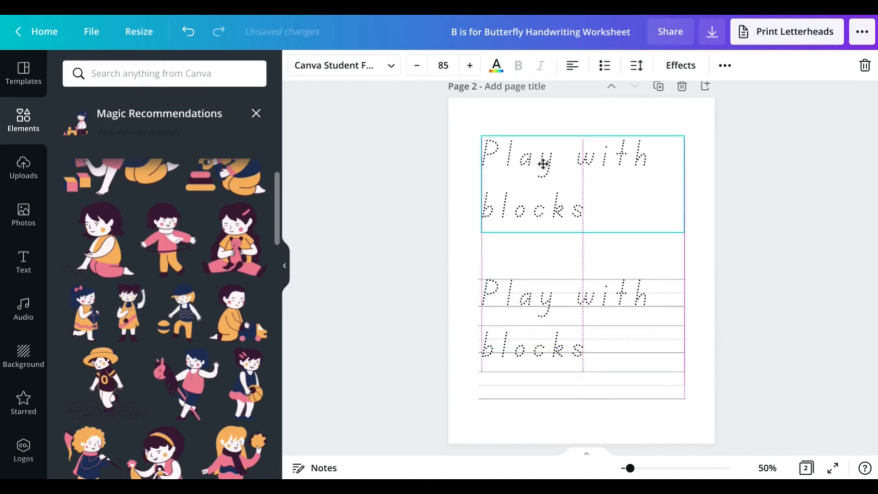
{"action": "triple_click", "coordinate": [581, 160]}
{"action": "left_click", "coordinate": [543, 171]}
{"action": "left_click", "coordinate": [484, 201]}
{"action": "key", "text": "BackSpace"}
{"action": "key", "text": "BackSpace"}
{"action": "key", "text": "BackSpace"}
{"action": "key", "text": "BackSpace"}
{"action": "key", "text": "BackSpace"}
{"action": "key", "text": "BackSpace"}
{"action": "key", "text": "BackSpace"}
{"action": "key", "text": "BackSpace"}
{"action": "key", "text": "BackSpace"}
{"action": "key", "text": "BackSpace"}
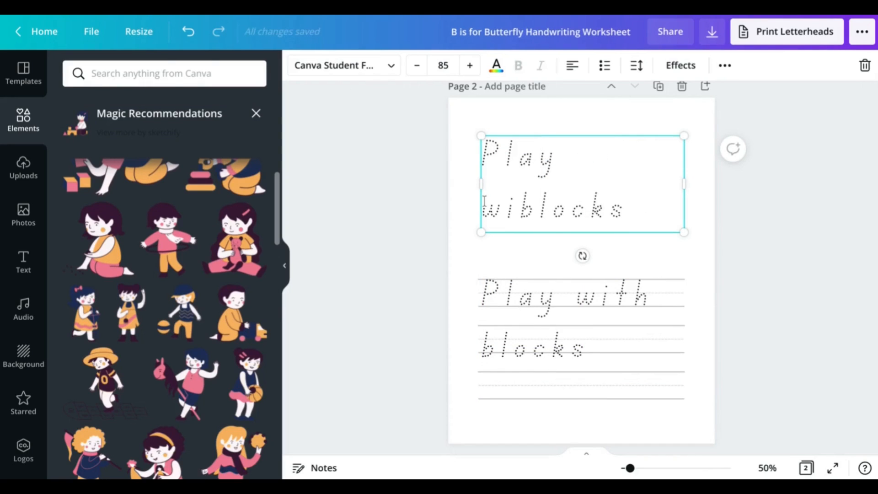
Trim the lower copy to 'Play with' and move 'blocks' onto the line below it
{"action": "left_click", "coordinate": [532, 356]}
{"action": "double_click", "coordinate": [532, 355]}
{"action": "key", "text": "BackSpace"}
{"action": "left_click", "coordinate": [616, 171]}
{"action": "left_click", "coordinate": [569, 212]}
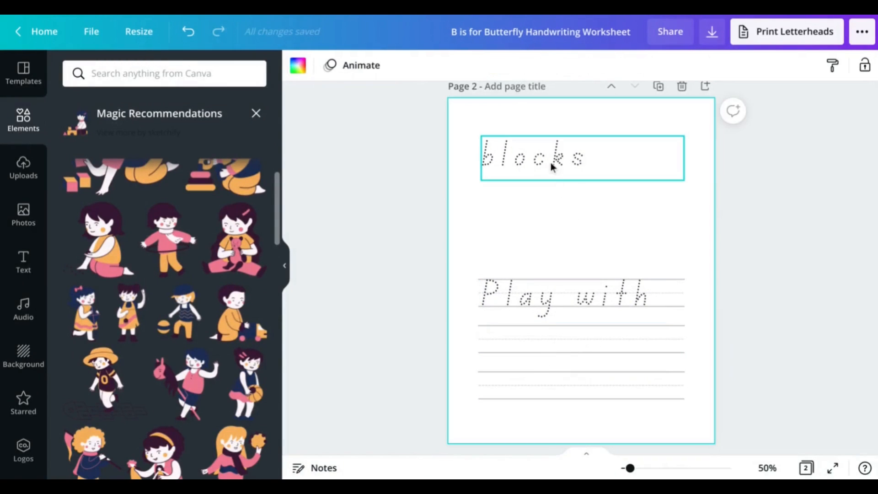
{"action": "left_click_drag", "start_coordinate": [550, 161], "coordinate": [546, 346]}
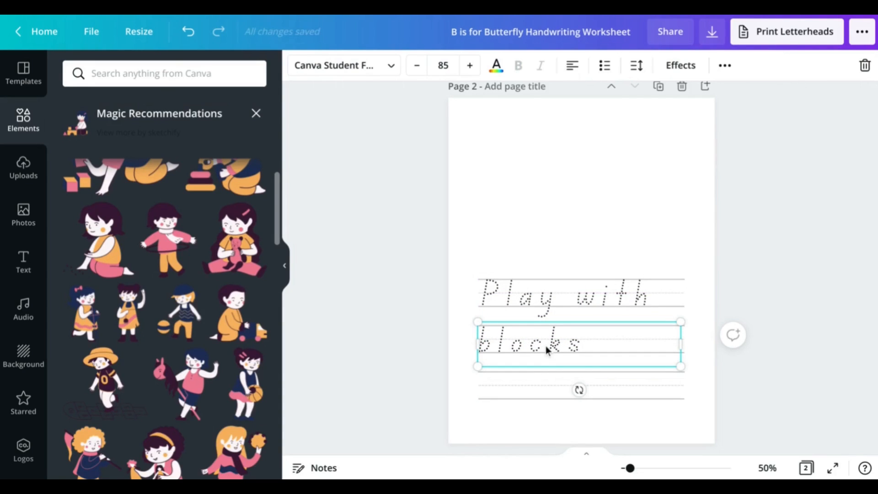
{"action": "left_click", "coordinate": [515, 204]}
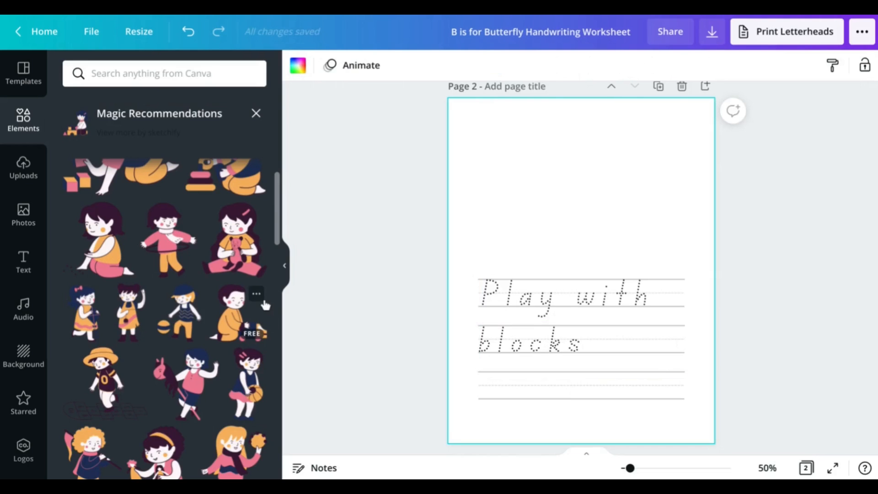
Add the kid-with-blocks illustration, enlarge it at the page top and centre it horizontally
{"action": "scroll", "coordinate": [239, 306], "scroll_direction": "down", "scroll_amount": 5}
{"action": "scroll", "coordinate": [238, 305], "scroll_direction": "down", "scroll_amount": 5}
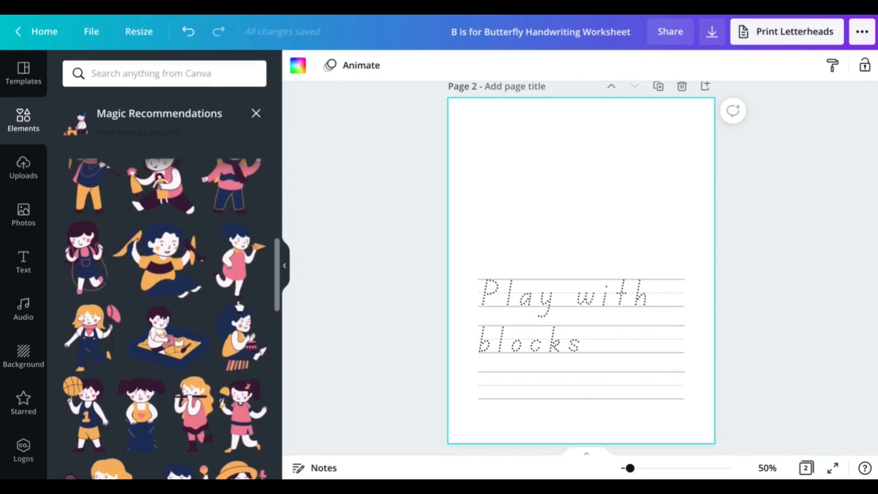
{"action": "scroll", "coordinate": [239, 305], "scroll_direction": "up", "scroll_amount": 5}
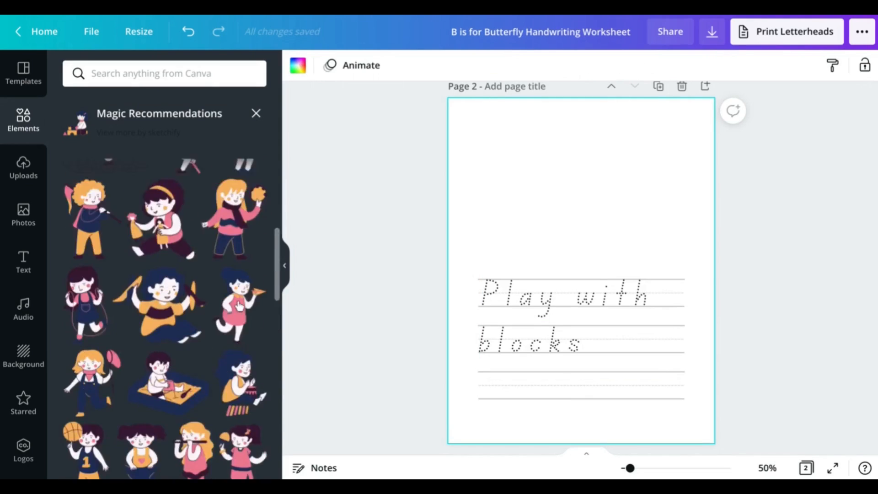
{"action": "scroll", "coordinate": [239, 305], "scroll_direction": "up", "scroll_amount": 5}
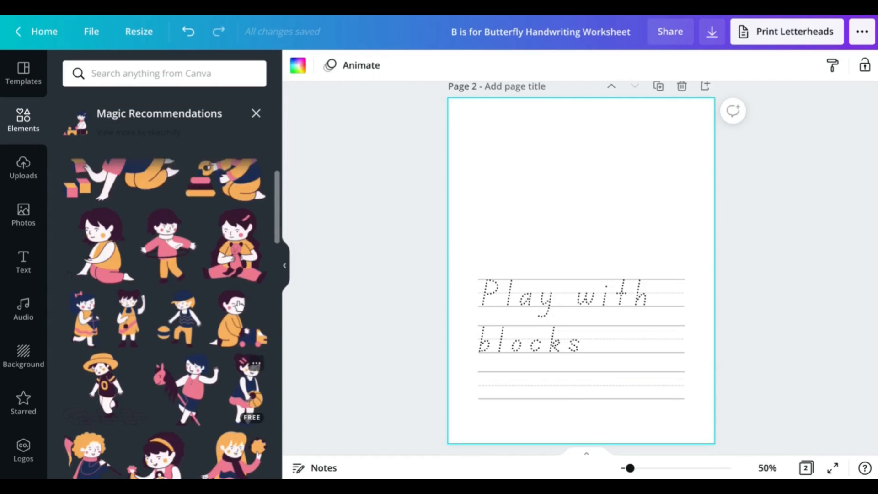
{"action": "left_click", "coordinate": [117, 216]}
{"action": "left_click_drag", "start_coordinate": [591, 257], "coordinate": [539, 162]}
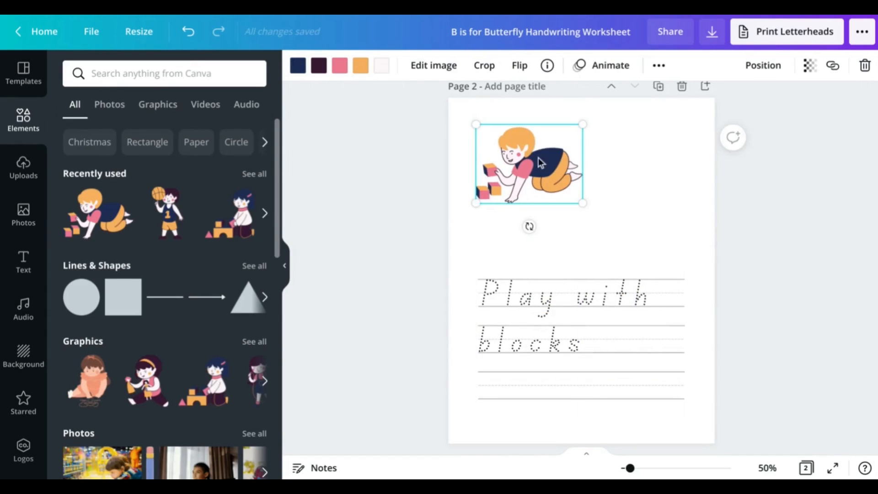
{"action": "left_click_drag", "start_coordinate": [591, 207], "coordinate": [674, 269]}
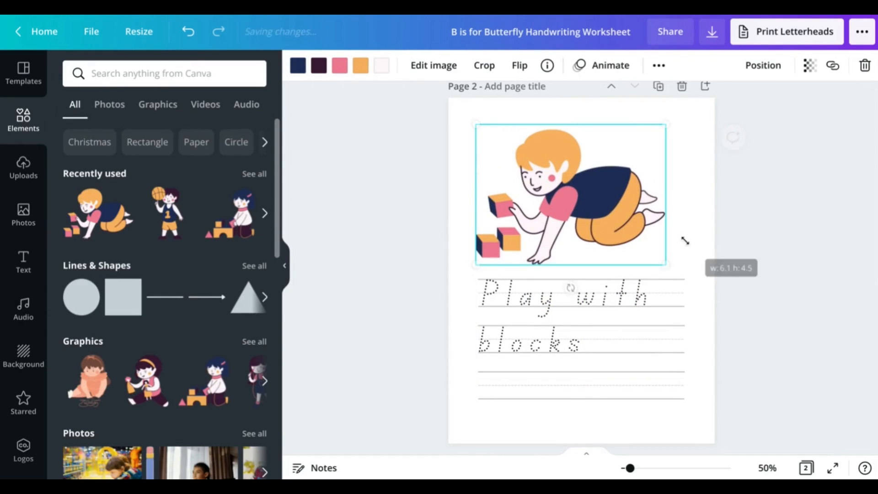
{"action": "left_click", "coordinate": [763, 65]}
{"action": "left_click", "coordinate": [686, 185]}
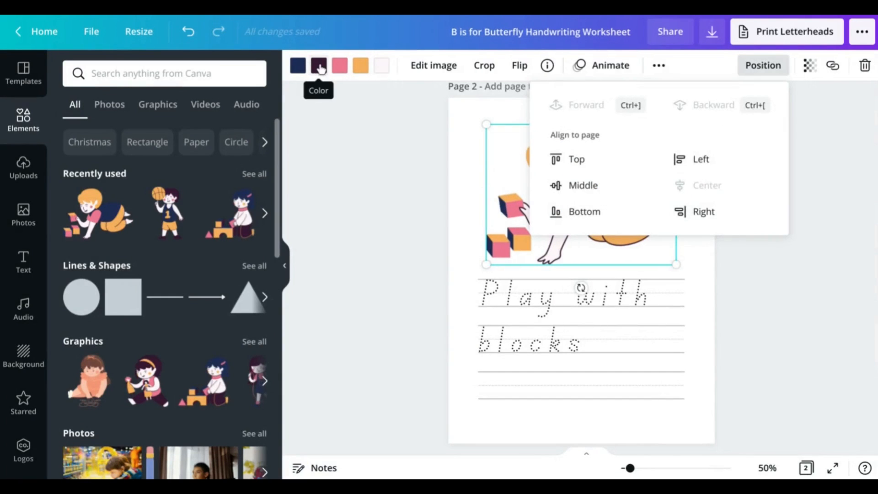
Recolour the illustration: orange and dark purple to black, pink to light grey, navy to grey
{"action": "left_click", "coordinate": [360, 65]}
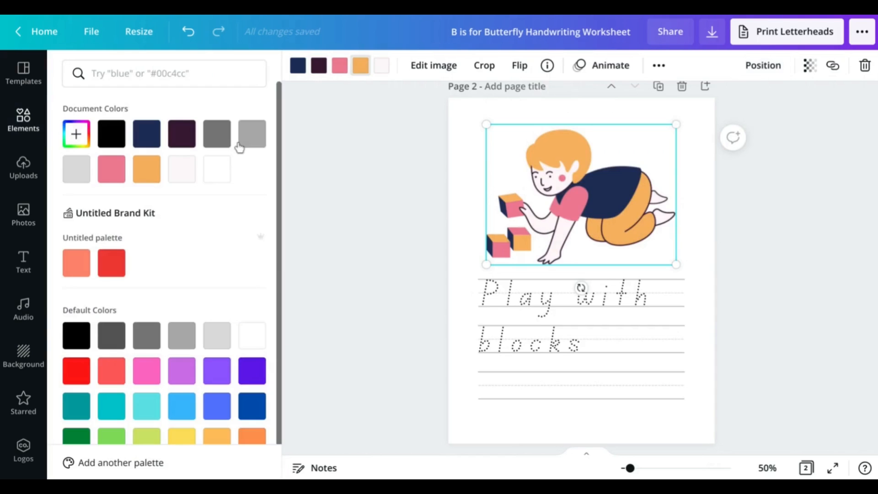
{"action": "left_click", "coordinate": [105, 134]}
{"action": "left_click", "coordinate": [319, 66]}
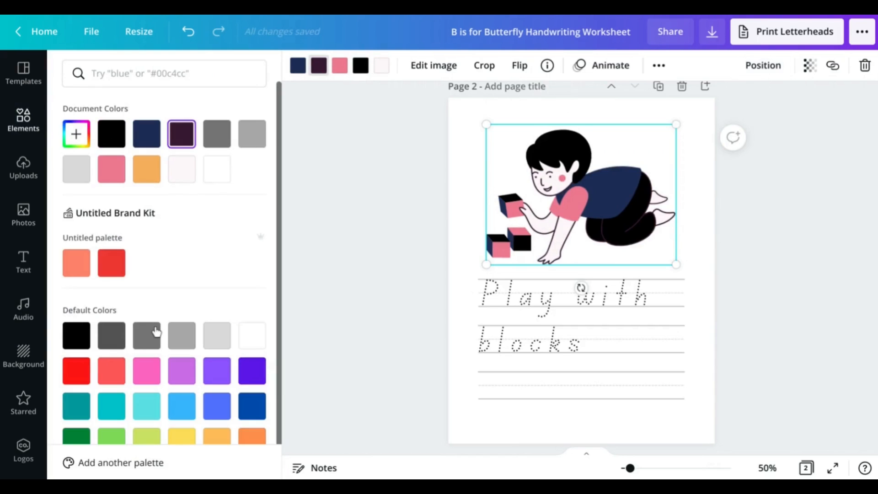
{"action": "left_click", "coordinate": [146, 336]}
{"action": "left_click", "coordinate": [84, 334]}
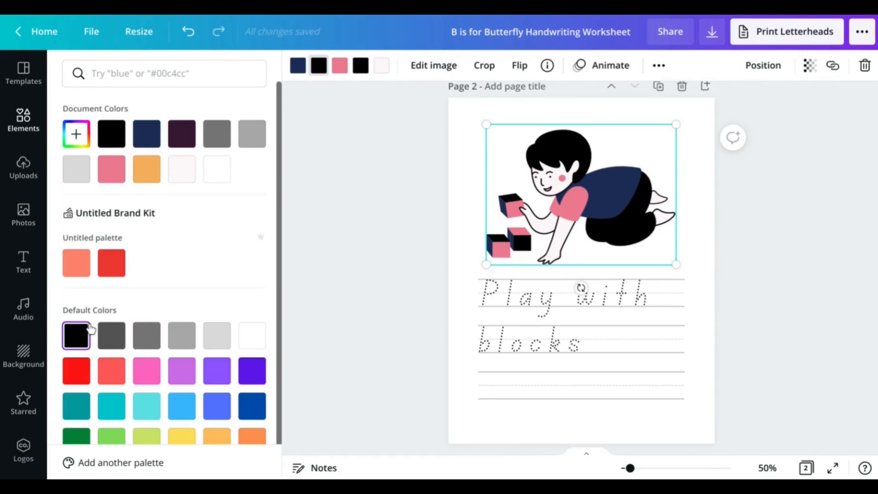
{"action": "left_click", "coordinate": [341, 69]}
{"action": "left_click", "coordinate": [217, 335]}
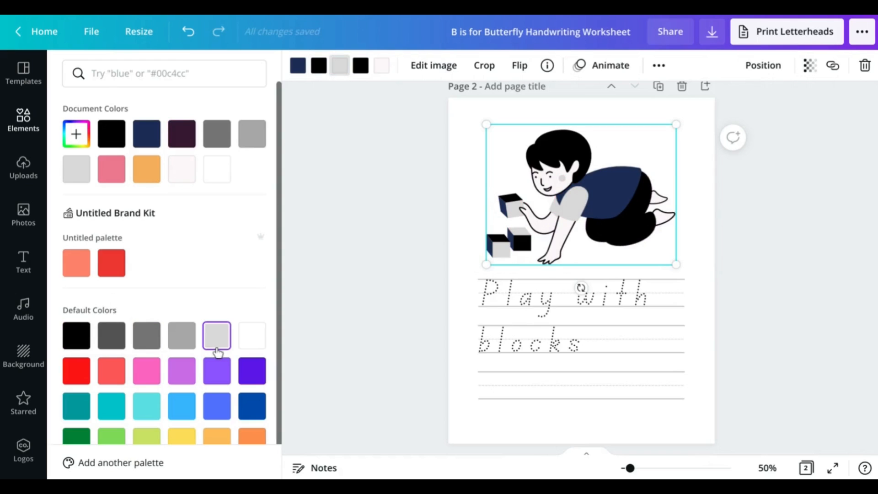
{"action": "left_click", "coordinate": [299, 67]}
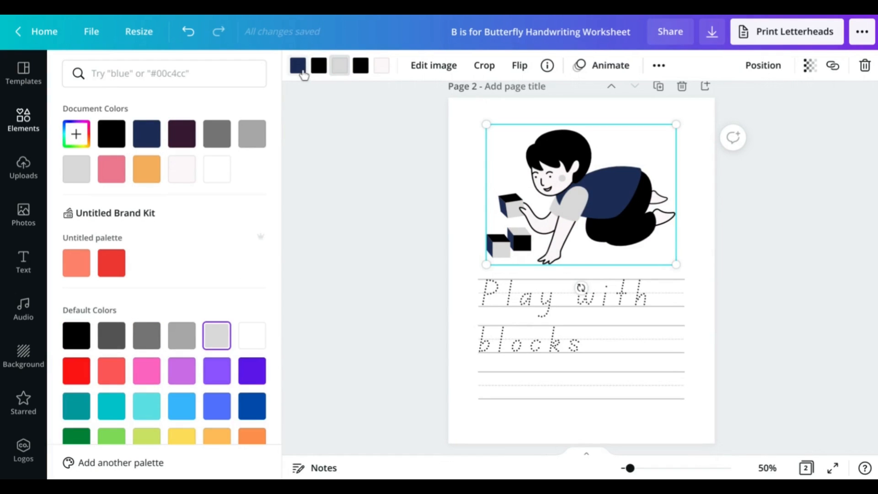
{"action": "left_click", "coordinate": [155, 343]}
{"action": "left_click", "coordinate": [715, 209]}
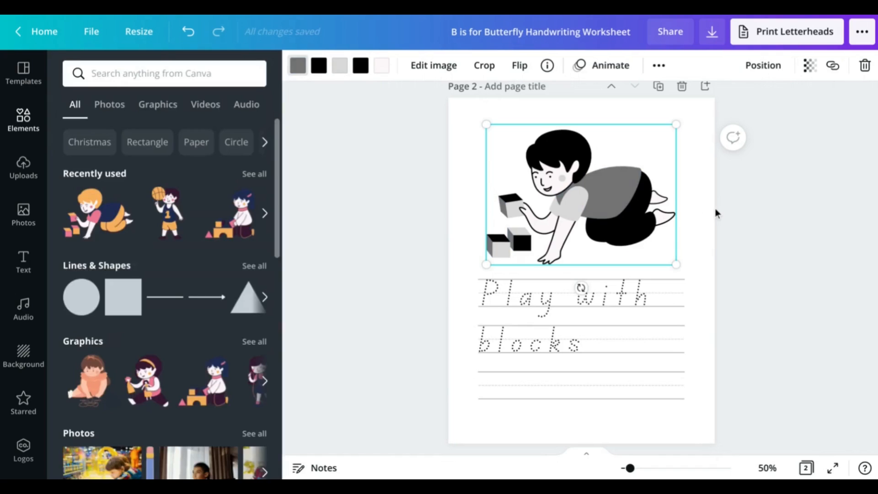
Duplicate the Bb page and move the copy to the end of the design
{"action": "scroll", "coordinate": [715, 207], "scroll_direction": "up", "scroll_amount": 3}
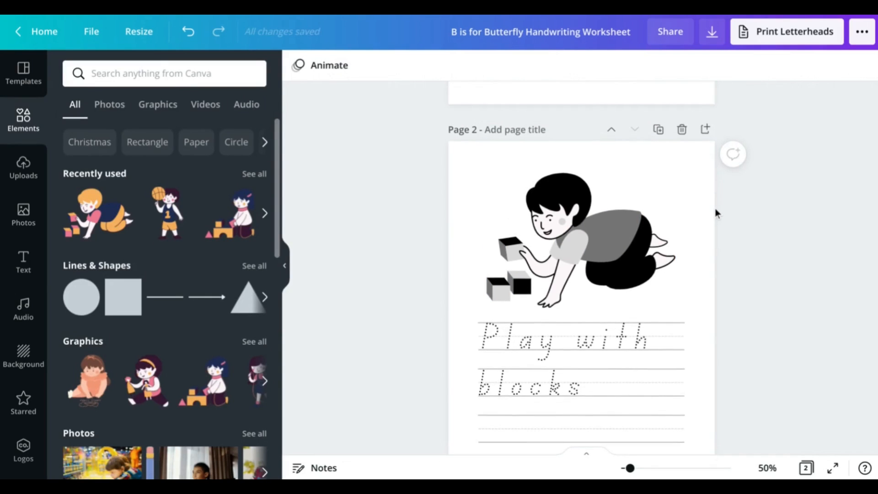
{"action": "scroll", "coordinate": [716, 216], "scroll_direction": "up", "scroll_amount": 8}
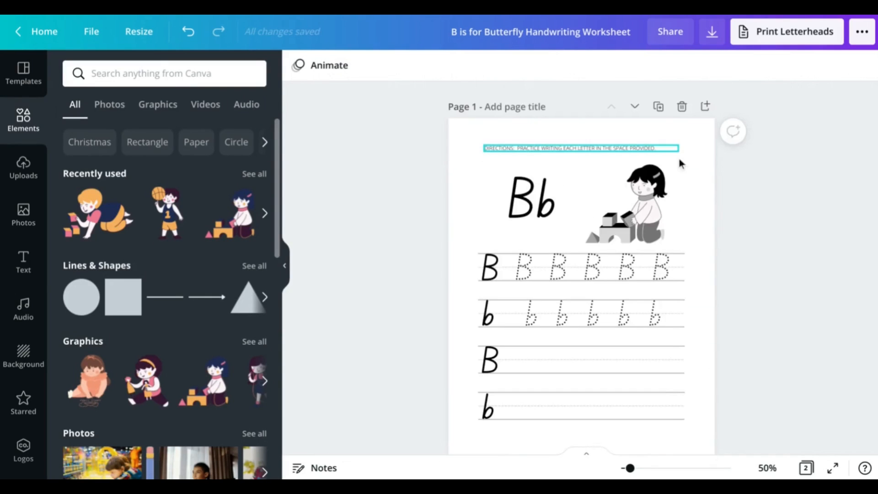
{"action": "left_click", "coordinate": [657, 108]}
{"action": "left_click", "coordinate": [634, 128]}
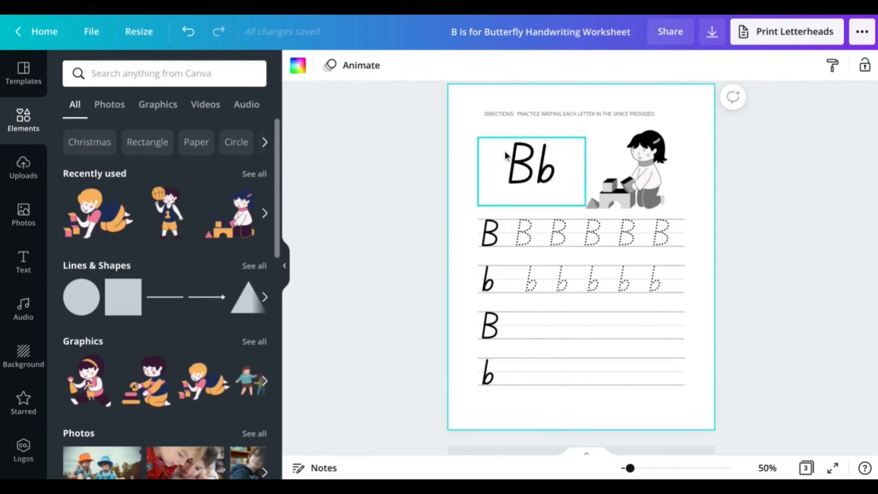
Change the title to 'Cc' and the solid B and b row starters to C and c
{"action": "double_click", "coordinate": [514, 159]}
{"action": "type", "text": "Cc"}
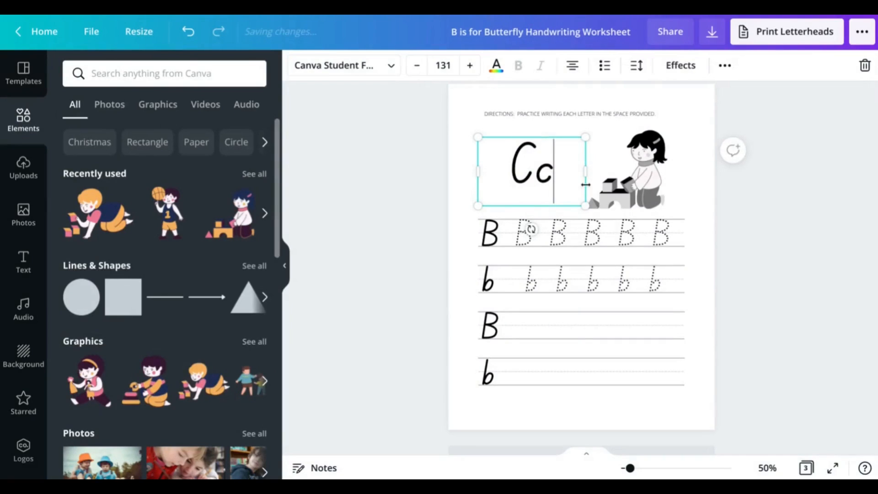
{"action": "double_click", "coordinate": [495, 234]}
{"action": "type", "text": "C"}
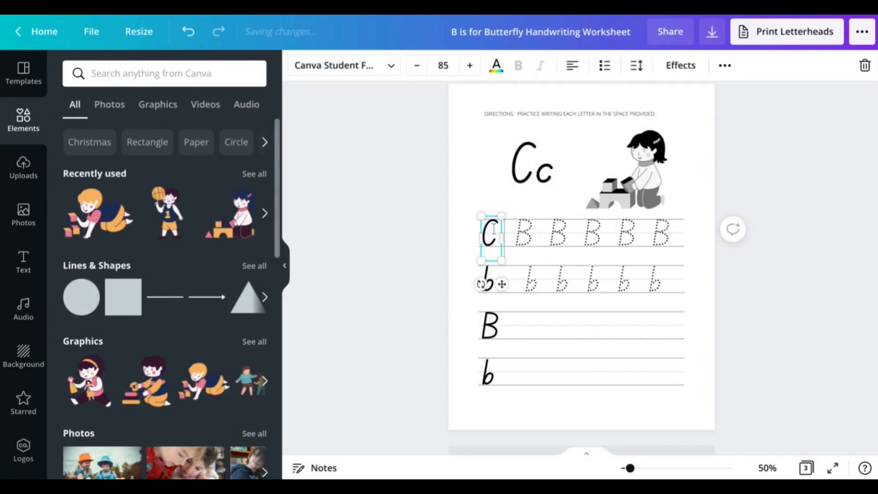
{"action": "double_click", "coordinate": [497, 336]}
{"action": "type", "text": "C"}
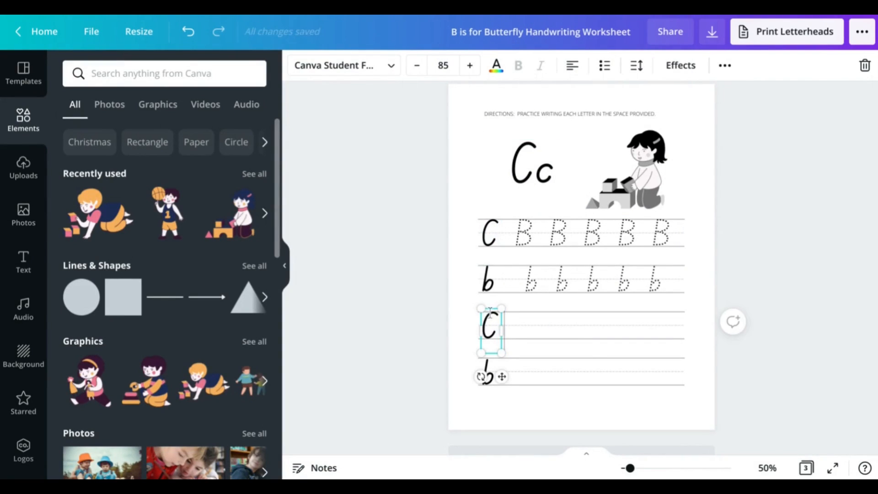
{"action": "left_click", "coordinate": [489, 289]}
{"action": "double_click", "coordinate": [489, 283]}
{"action": "type", "text": "c"}
{"action": "left_click", "coordinate": [489, 372]}
{"action": "double_click", "coordinate": [489, 372]}
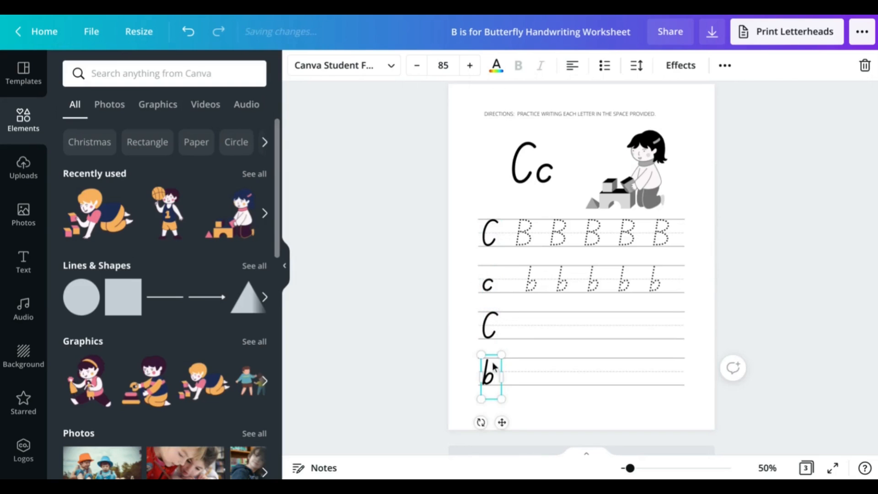
{"action": "type", "text": "c"}
Change the dotted tracing rows to 'C C C C' and 'c c c c'
{"action": "left_click", "coordinate": [558, 243]}
{"action": "double_click", "coordinate": [557, 240]}
{"action": "type", "text": "C C C C"}
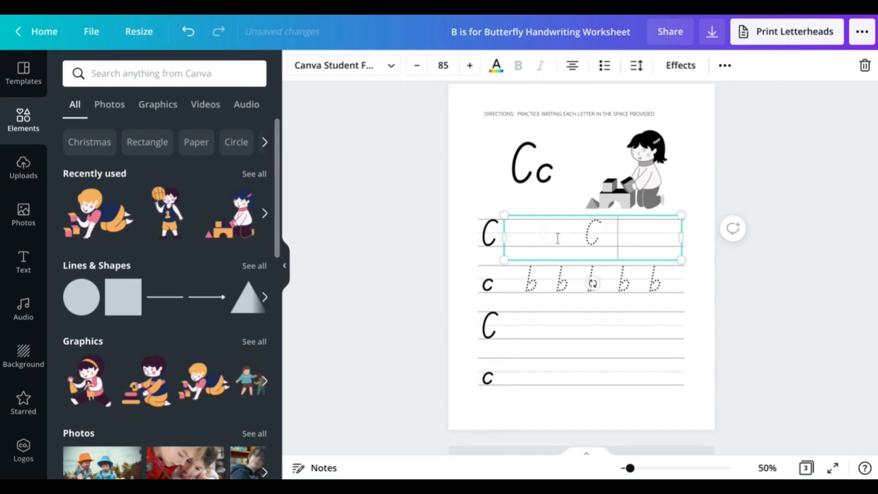
{"action": "double_click", "coordinate": [654, 266]}
{"action": "type", "text": "c c c c"}
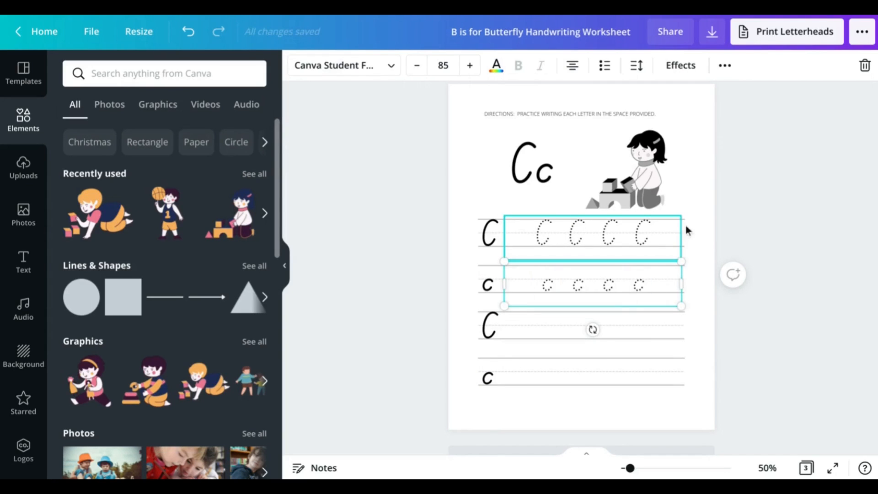
{"action": "left_click", "coordinate": [696, 201]}
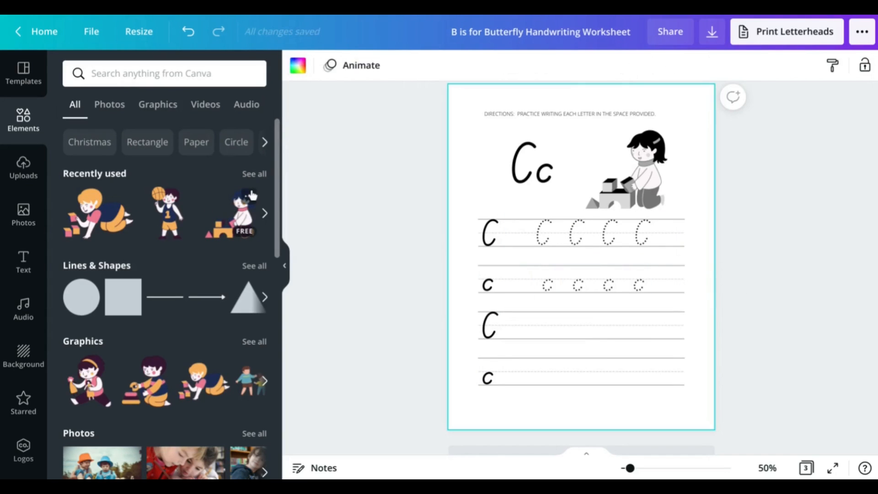
Find the kid-with-toy-car illustration via See more like this and place it on the page
{"action": "left_click", "coordinate": [264, 213]}
{"action": "left_click", "coordinate": [112, 196]}
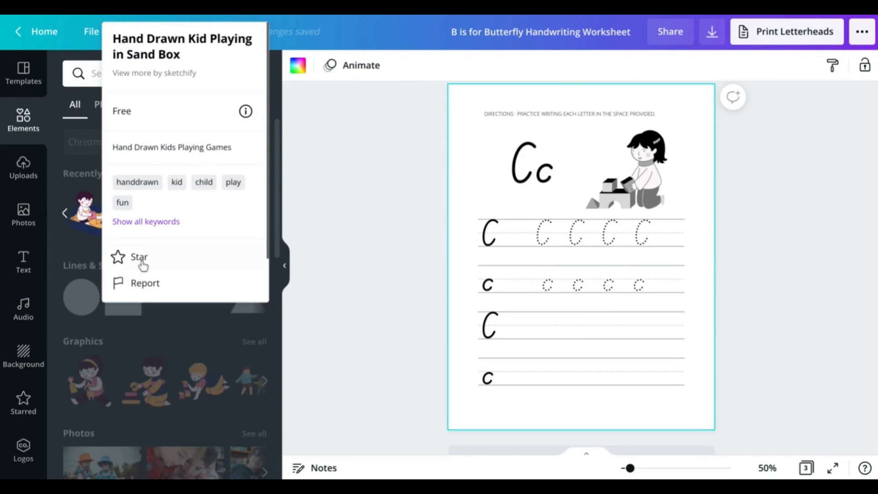
{"action": "scroll", "coordinate": [150, 272], "scroll_direction": "down", "scroll_amount": 2}
{"action": "left_click", "coordinate": [164, 289]}
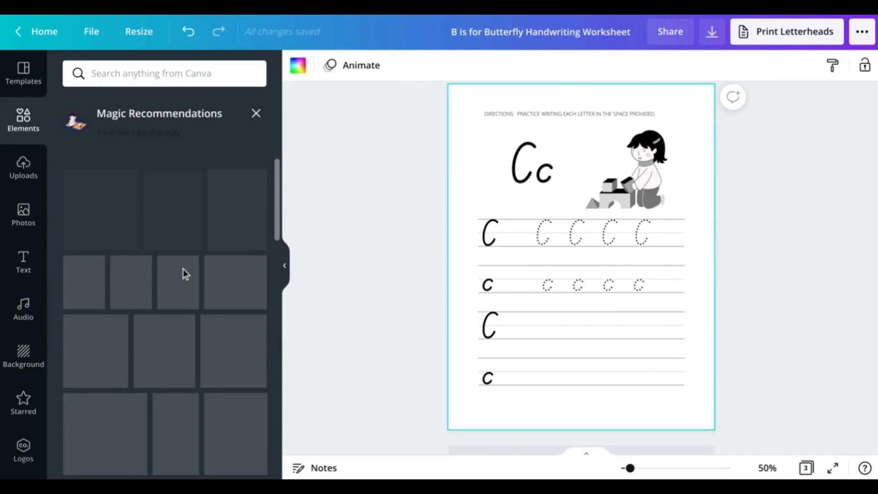
{"action": "scroll", "coordinate": [207, 261], "scroll_direction": "down", "scroll_amount": 1}
{"action": "scroll", "coordinate": [207, 260], "scroll_direction": "down", "scroll_amount": 3}
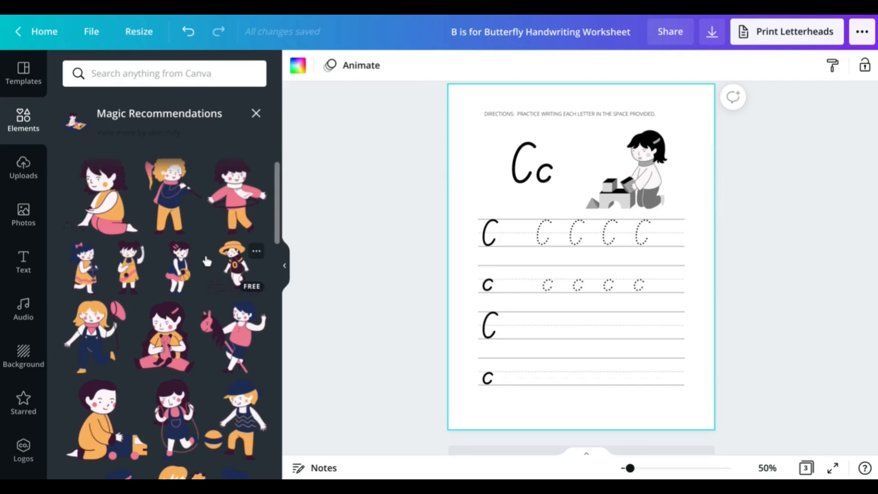
{"action": "scroll", "coordinate": [206, 261], "scroll_direction": "down", "scroll_amount": 1}
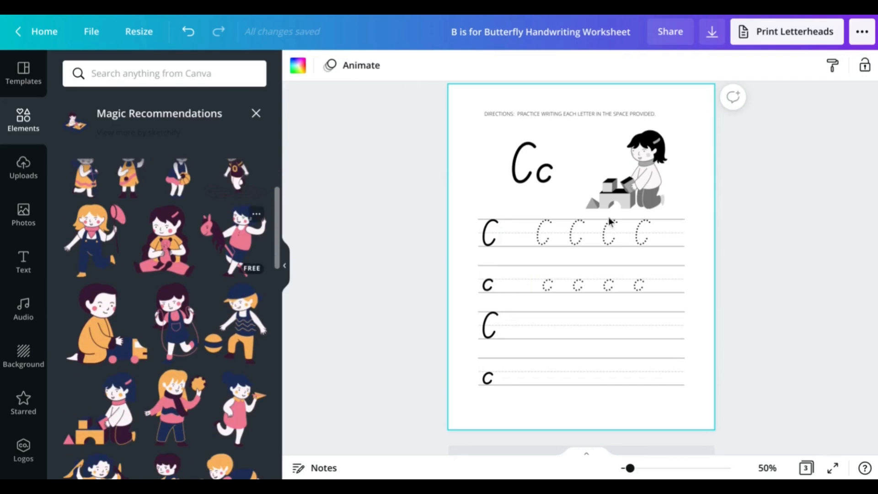
{"action": "left_click_drag", "start_coordinate": [525, 285], "coordinate": [535, 284]}
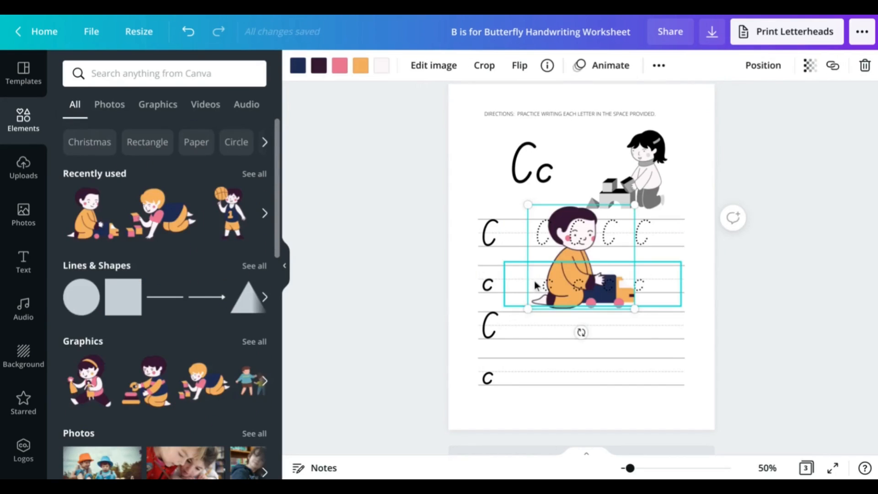
Bring the toy-car illustration to front and shrink it beside the large Cc, then select the girl graphic
{"action": "left_click", "coordinate": [762, 65]}
{"action": "left_click", "coordinate": [566, 131]}
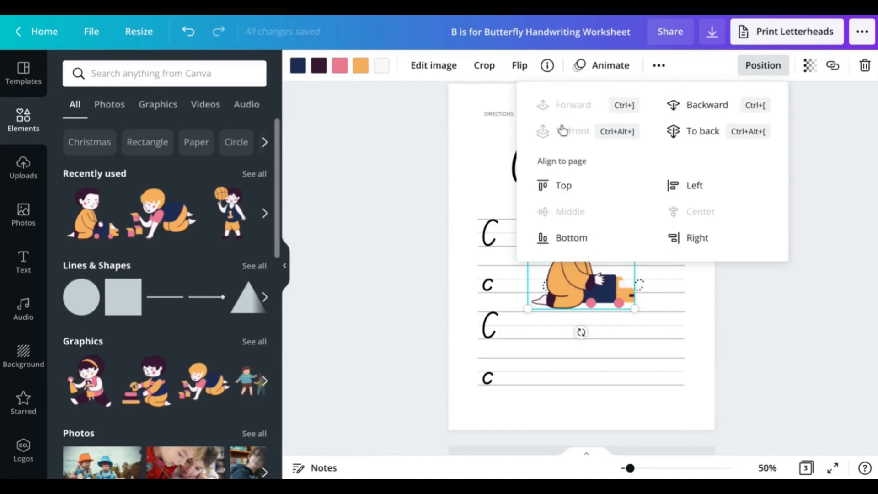
{"action": "left_click", "coordinate": [705, 300]}
{"action": "left_click_drag", "start_coordinate": [578, 279], "coordinate": [617, 200]}
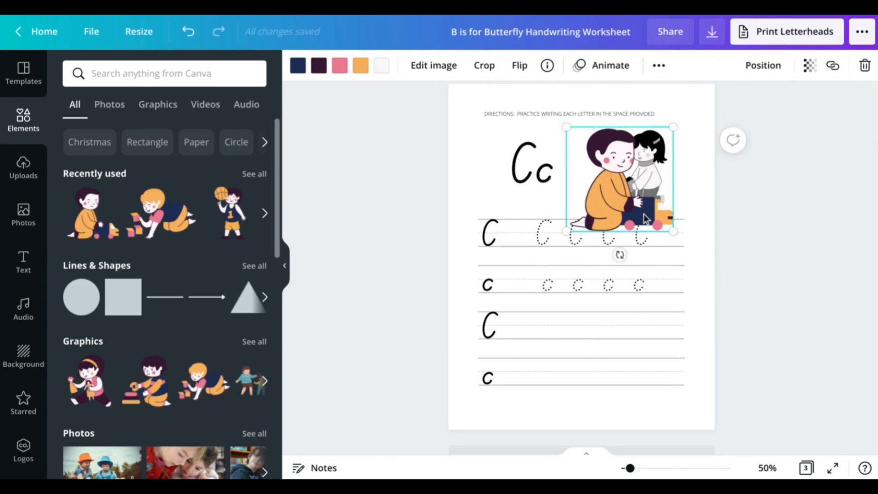
{"action": "left_click_drag", "start_coordinate": [672, 226], "coordinate": [650, 199]}
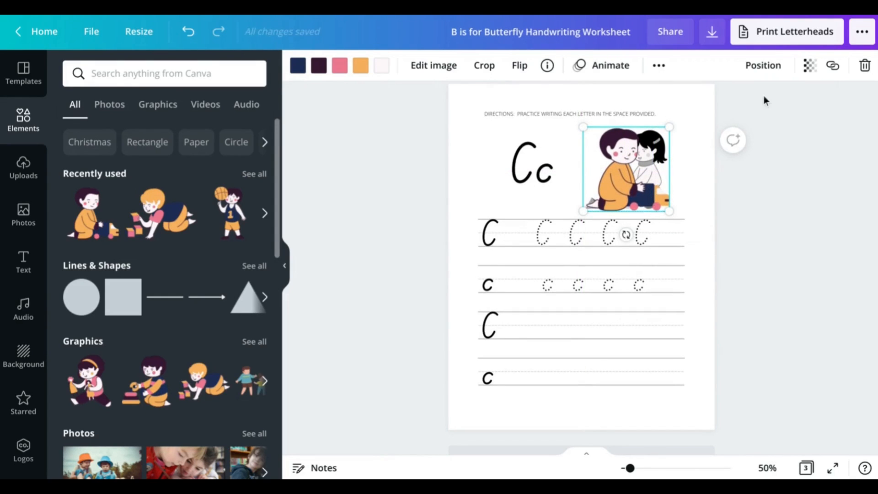
{"action": "left_click_drag", "start_coordinate": [668, 208], "coordinate": [663, 203]}
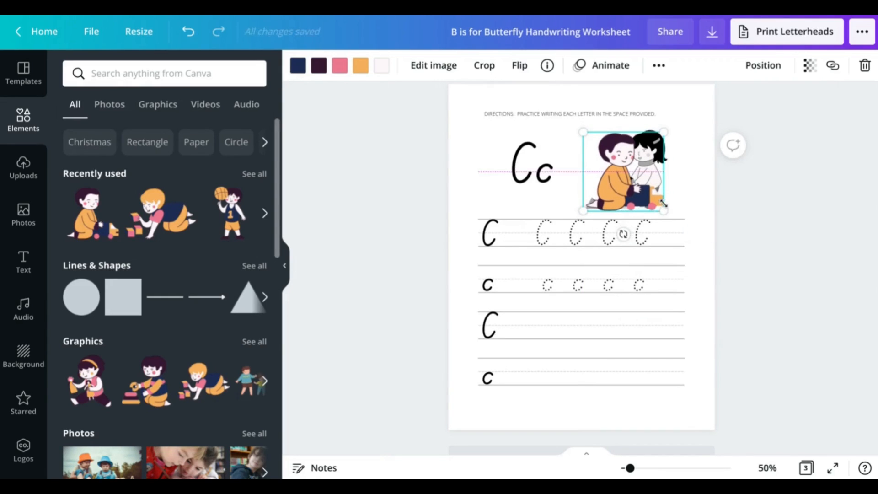
{"action": "left_click", "coordinate": [759, 73]}
{"action": "left_click", "coordinate": [700, 273]}
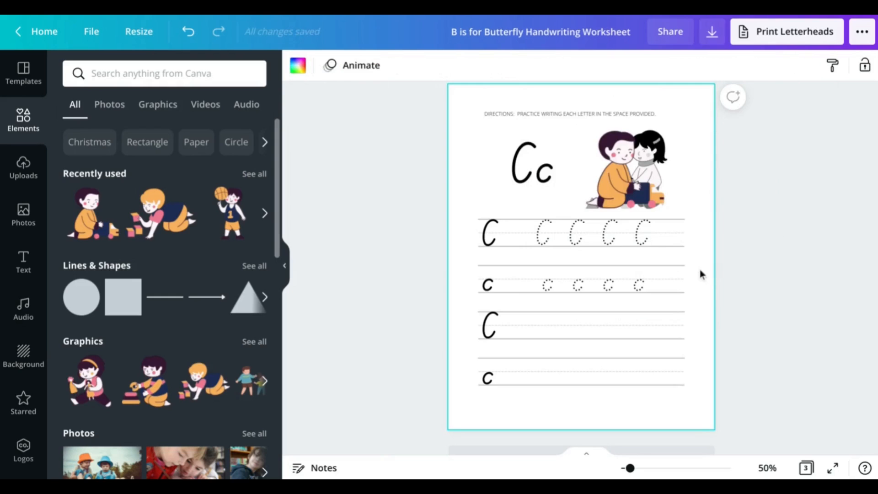
{"action": "left_click", "coordinate": [666, 146]}
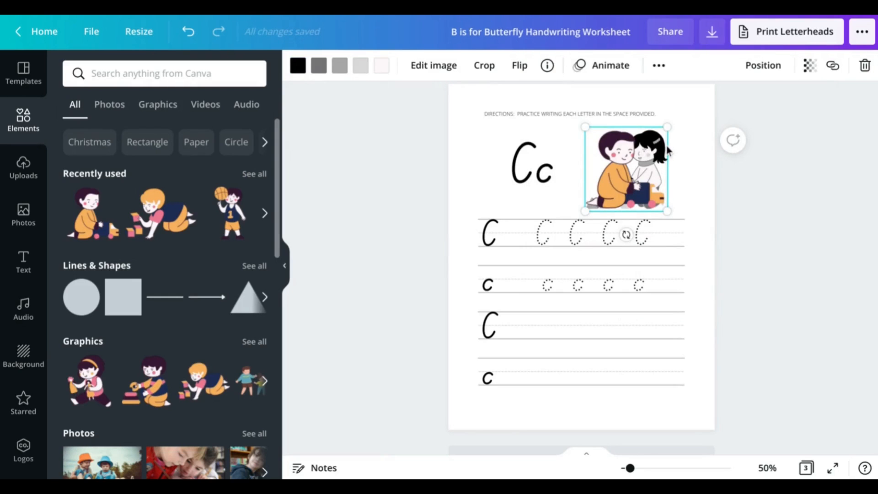
Delete the girl-with-blocks picture and recolour the toy-car art: purple black, navy and pink gray, orange light gray
{"action": "key", "text": "Delete"}
{"action": "left_click", "coordinate": [628, 158]}
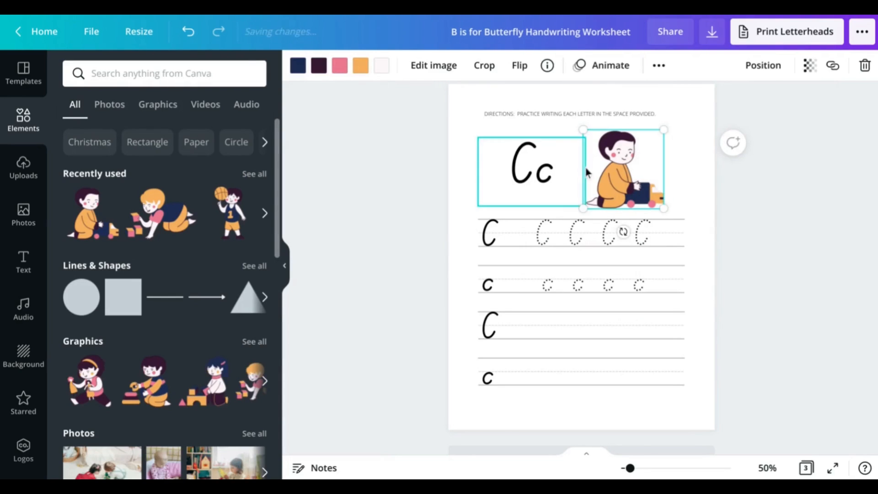
{"action": "left_click", "coordinate": [298, 66]}
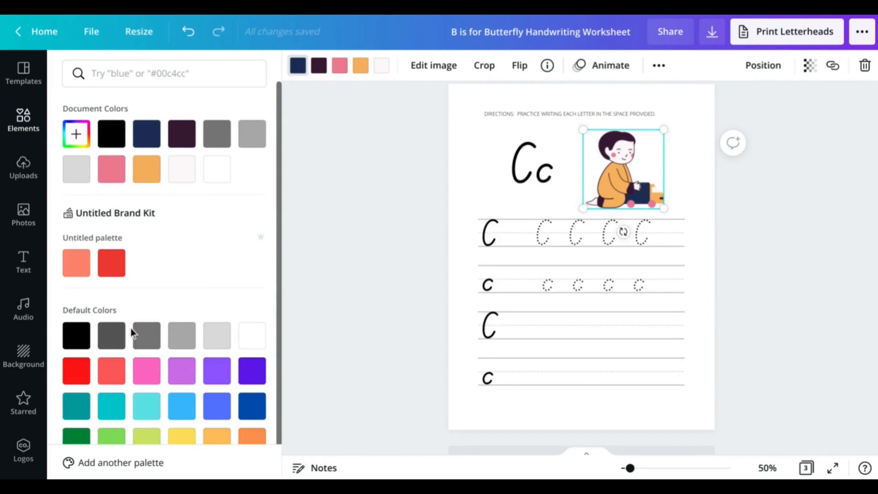
{"action": "left_click", "coordinate": [319, 67]}
{"action": "left_click", "coordinate": [76, 335]}
{"action": "left_click", "coordinate": [297, 65]}
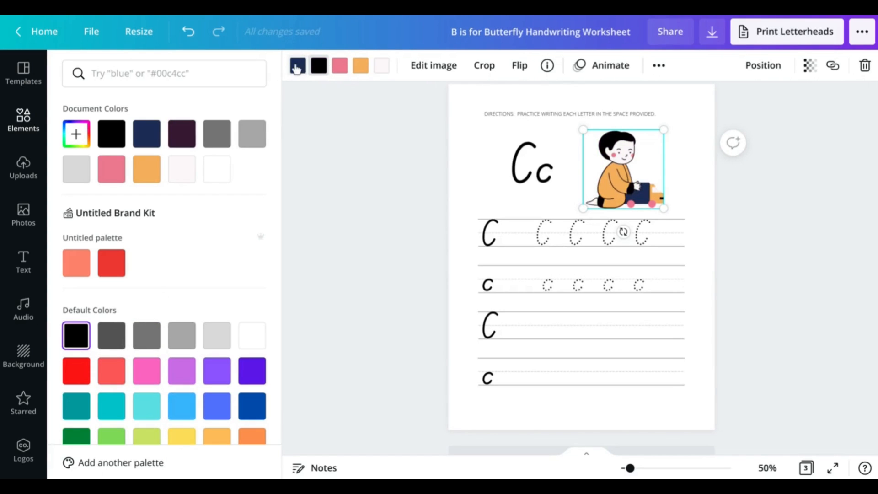
{"action": "left_click", "coordinate": [184, 338]}
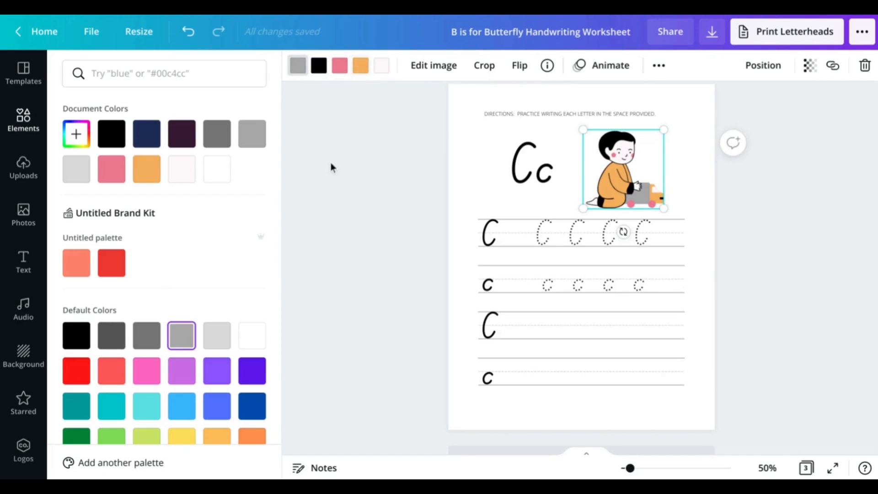
{"action": "left_click", "coordinate": [360, 65]}
{"action": "left_click", "coordinate": [217, 335]}
{"action": "left_click", "coordinate": [339, 65]}
{"action": "left_click", "coordinate": [176, 334]}
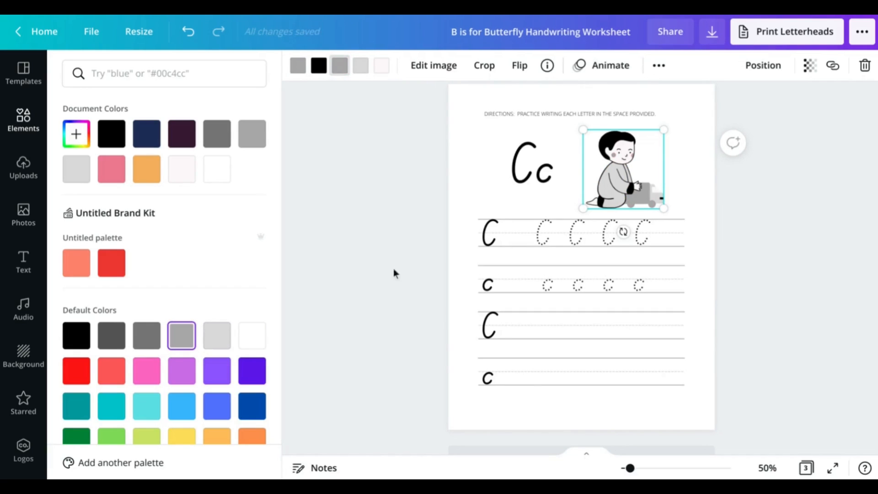
{"action": "left_click", "coordinate": [697, 149]}
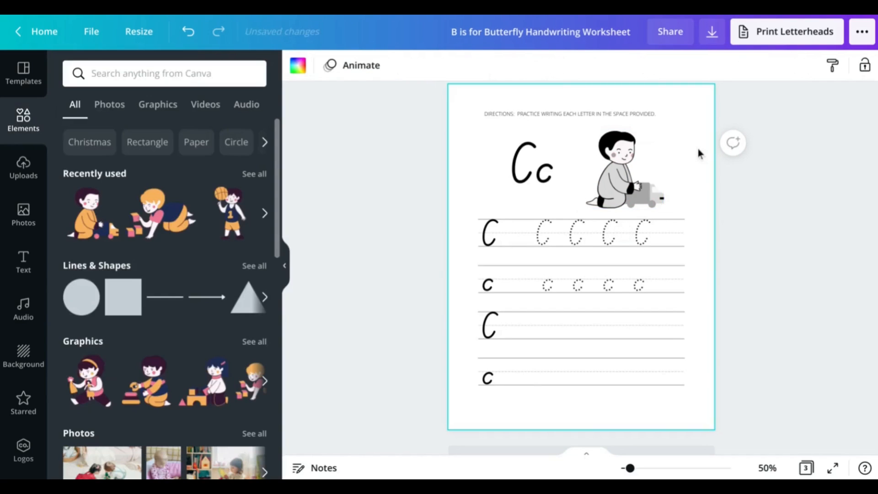
Scroll up from the Cc page to the 'Play with blocks' page
{"action": "scroll", "coordinate": [691, 215], "scroll_direction": "up", "scroll_amount": 1}
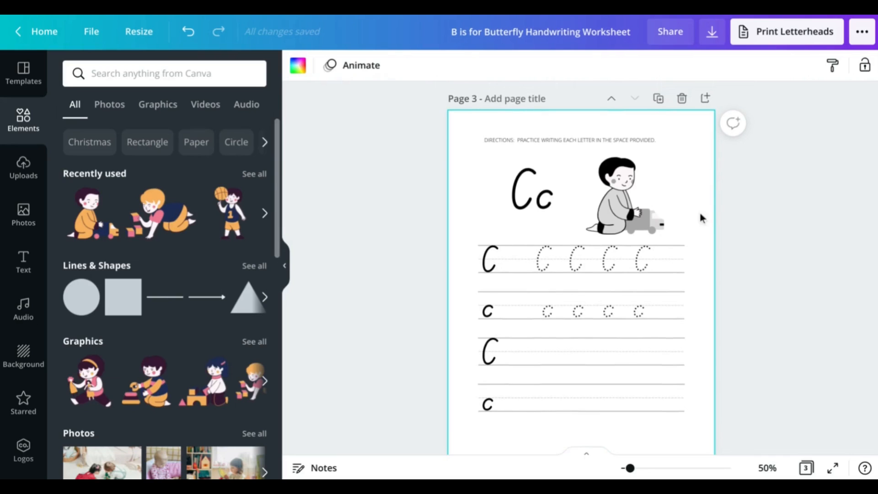
{"action": "scroll", "coordinate": [699, 215], "scroll_direction": "up", "scroll_amount": 1}
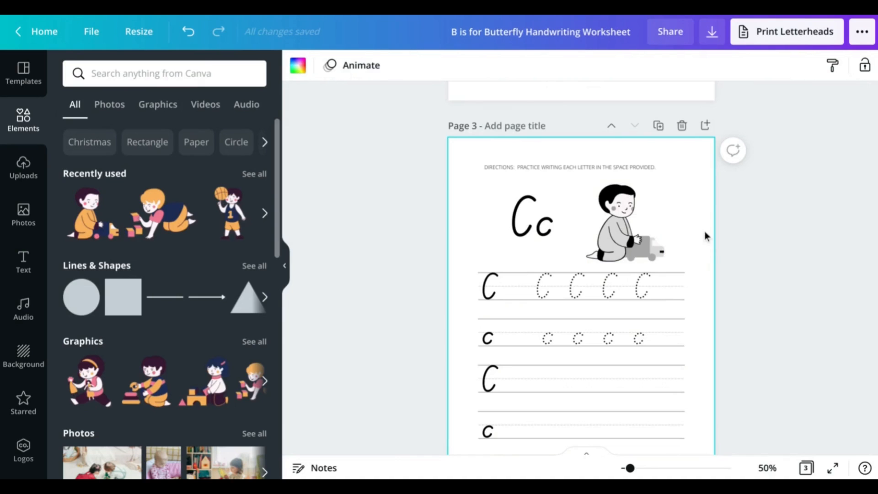
{"action": "scroll", "coordinate": [705, 236], "scroll_direction": "up", "scroll_amount": 1}
{"action": "scroll", "coordinate": [705, 236], "scroll_direction": "up", "scroll_amount": 3}
{"action": "scroll", "coordinate": [705, 236], "scroll_direction": "up", "scroll_amount": 7}
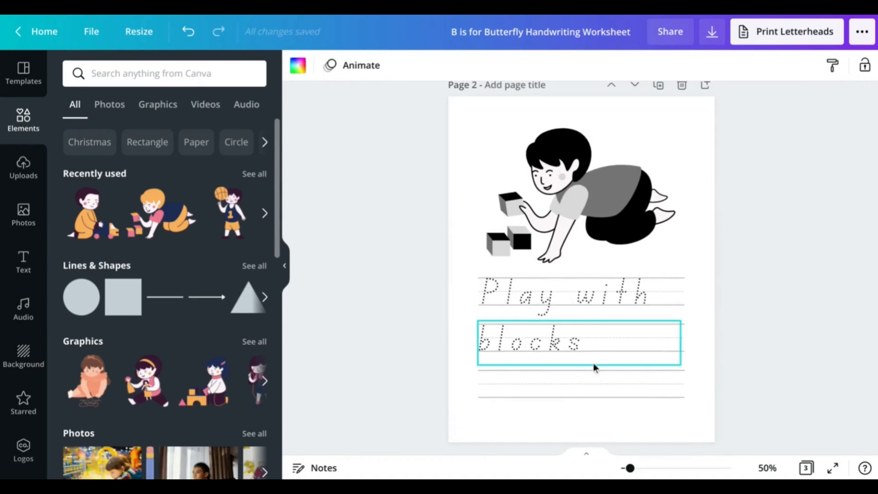